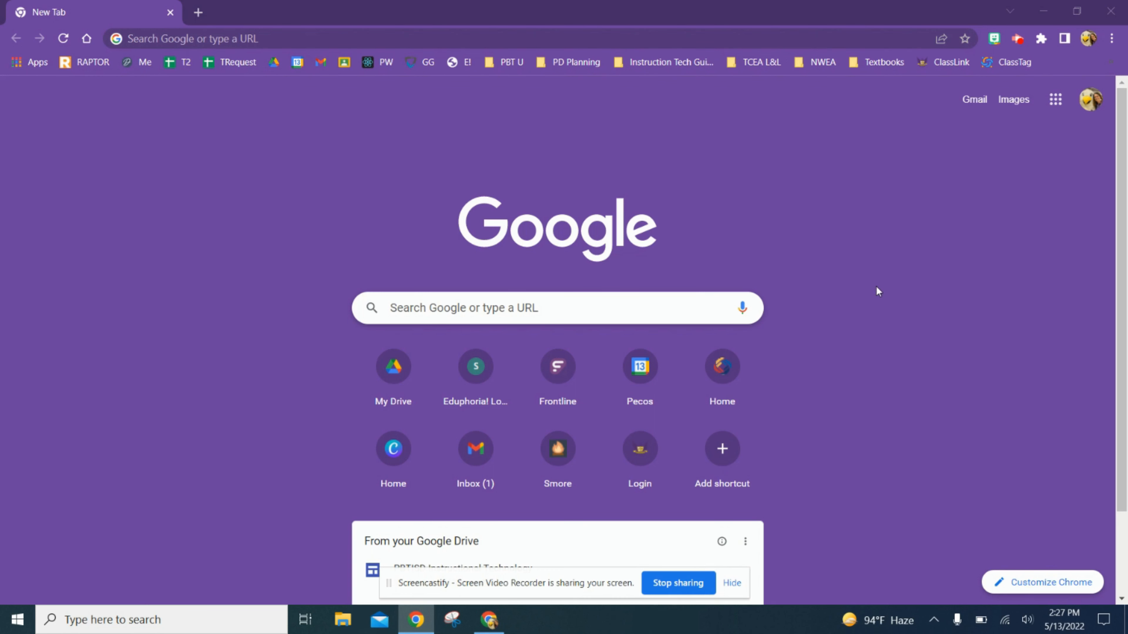
Open Google Drive and create a new blank Google Drawings file
{"action": "left_click", "coordinate": [1055, 113]}
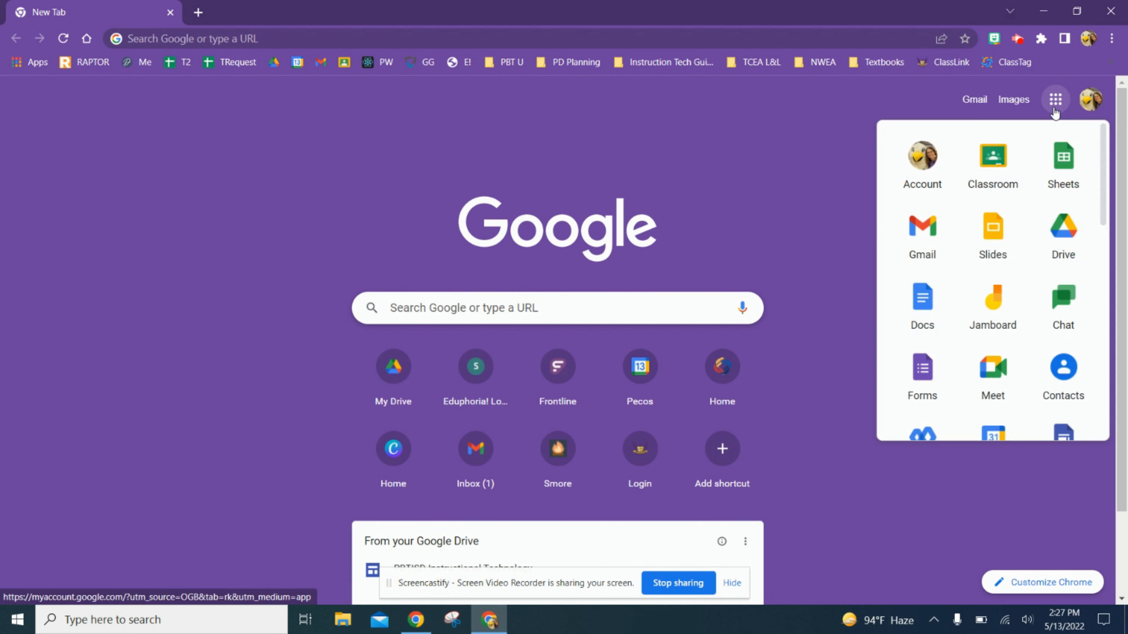
{"action": "left_click", "coordinate": [1071, 227]}
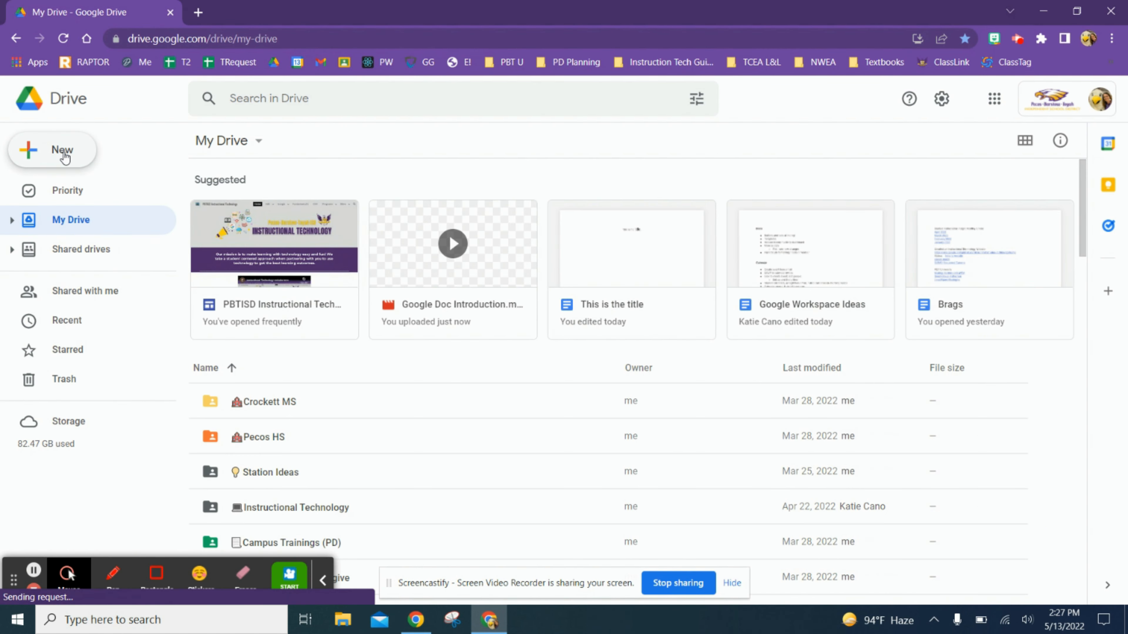
{"action": "left_click", "coordinate": [63, 153]}
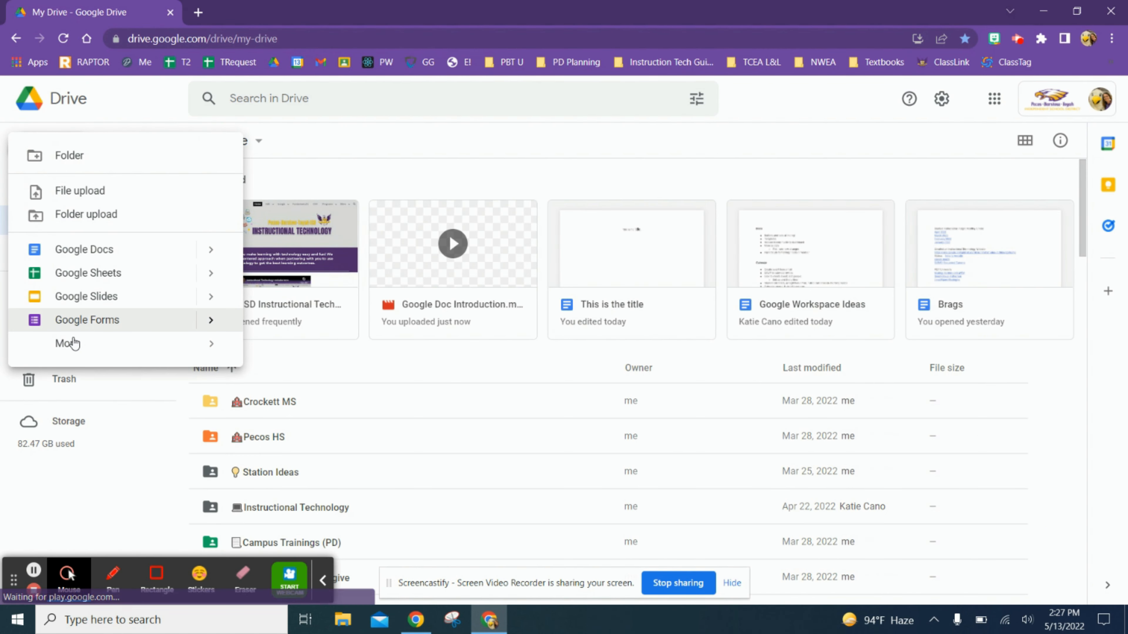
{"action": "mouse_move", "coordinate": [71, 345]}
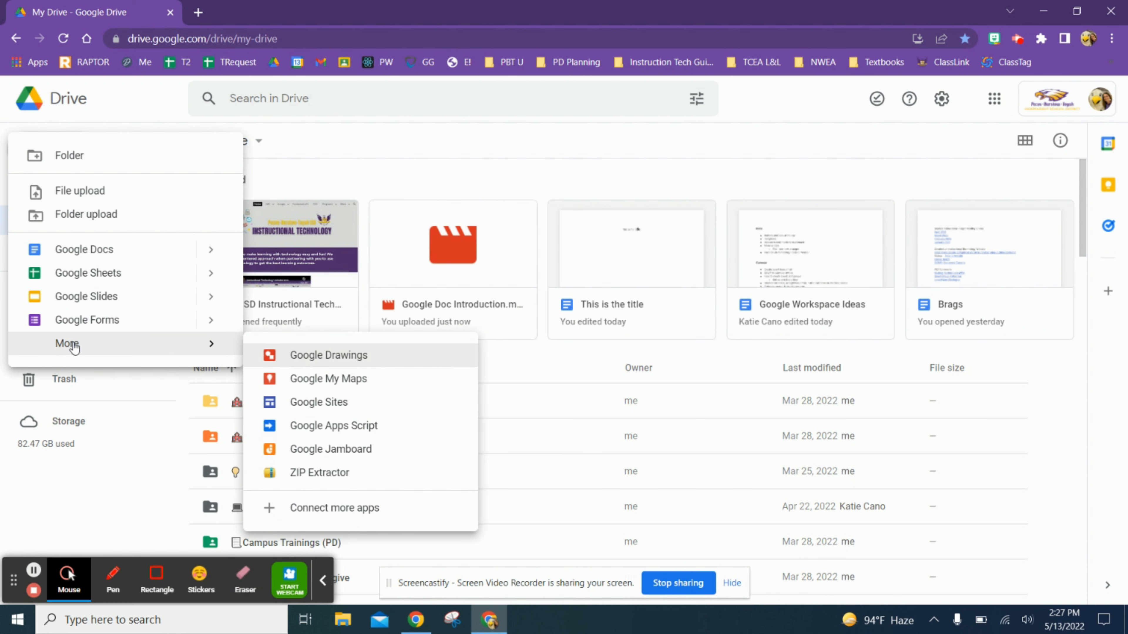
{"action": "left_click", "coordinate": [334, 358]}
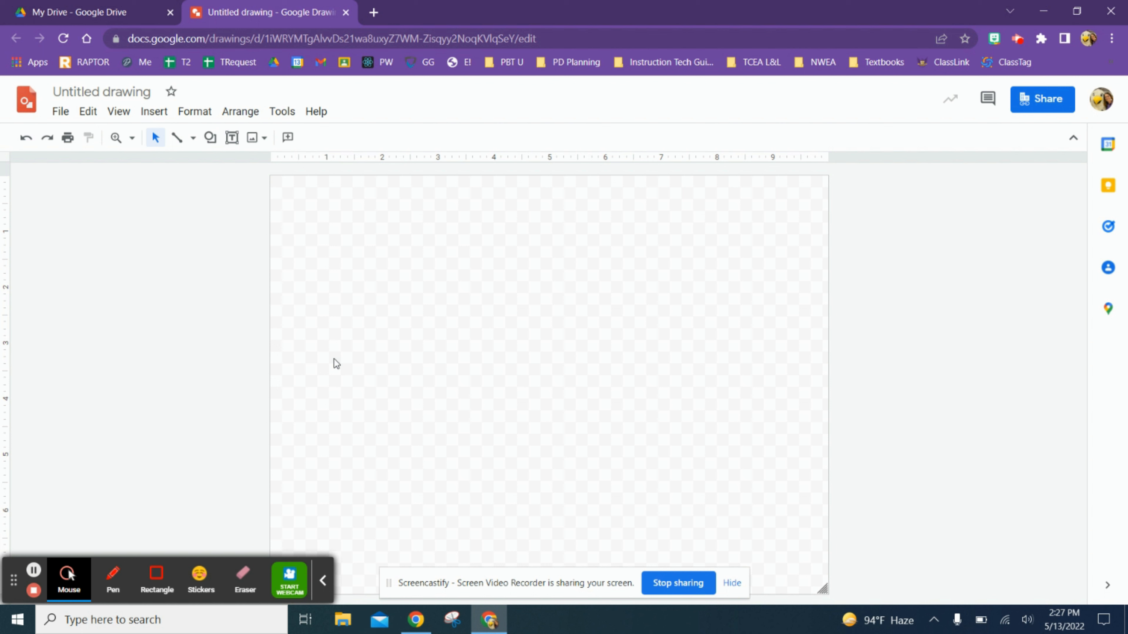
Rename the untitled drawing as "Test for students"
{"action": "left_click", "coordinate": [113, 93]}
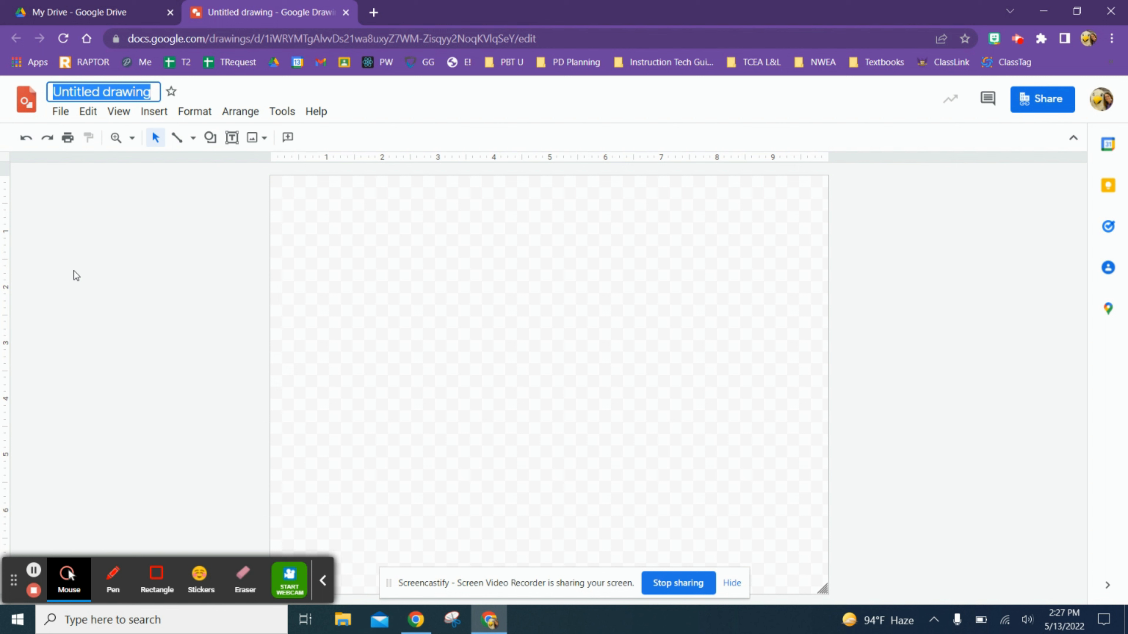
{"action": "type", "text": "Test for student"}
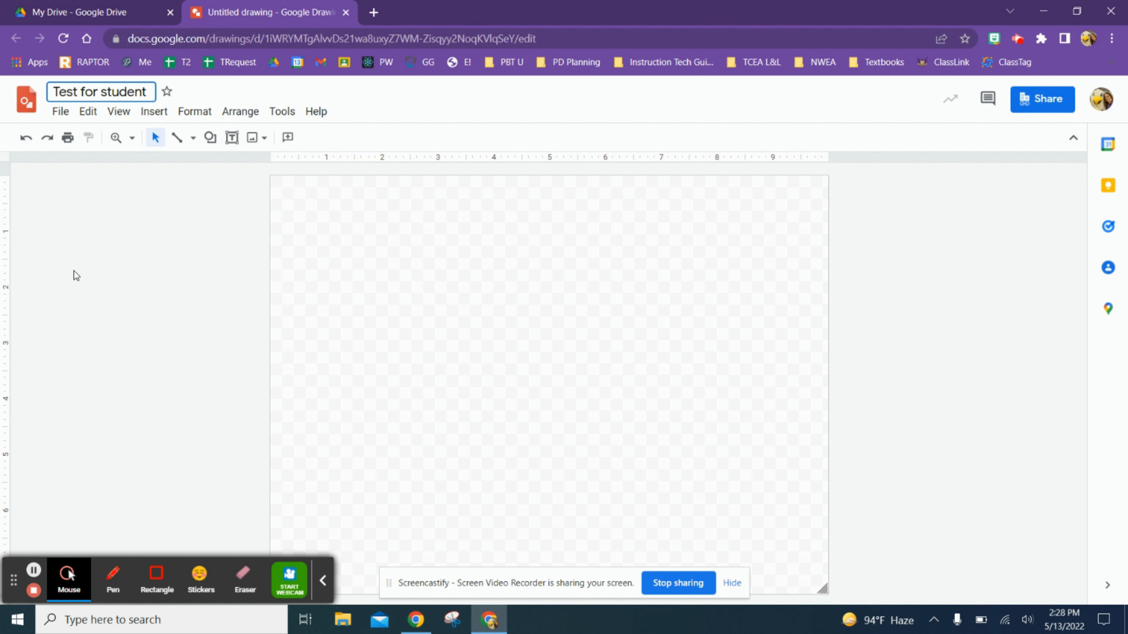
{"action": "type", "text": "s"}
{"action": "key", "text": "Return"}
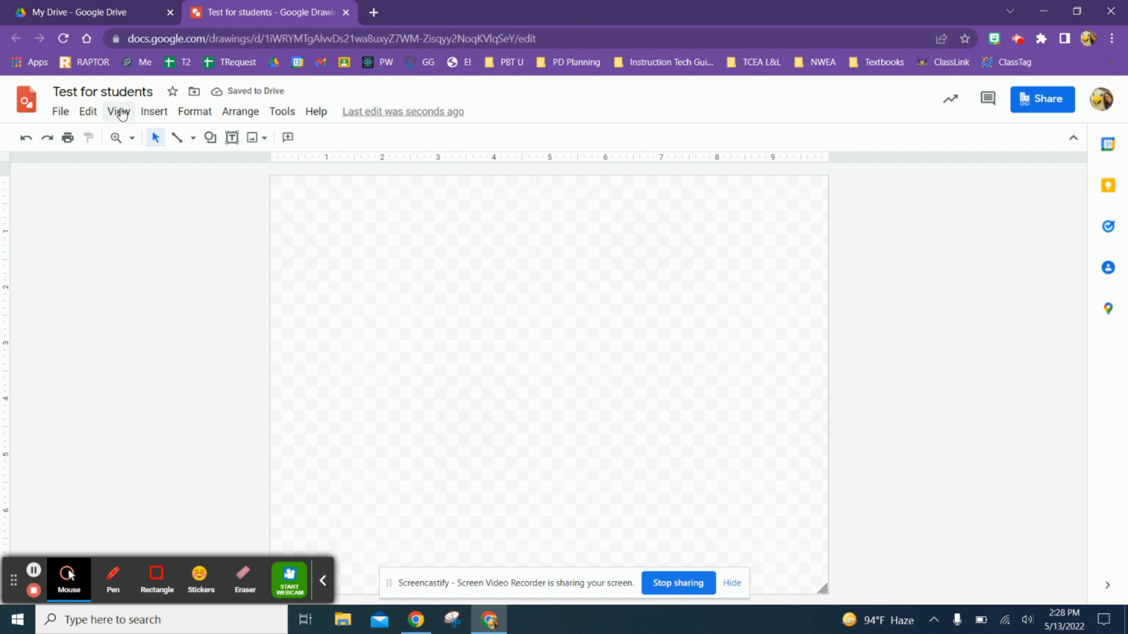
Review the file, view, insert, image source, format, arrange and tools commands available for the drawing
{"action": "left_click", "coordinate": [63, 111]}
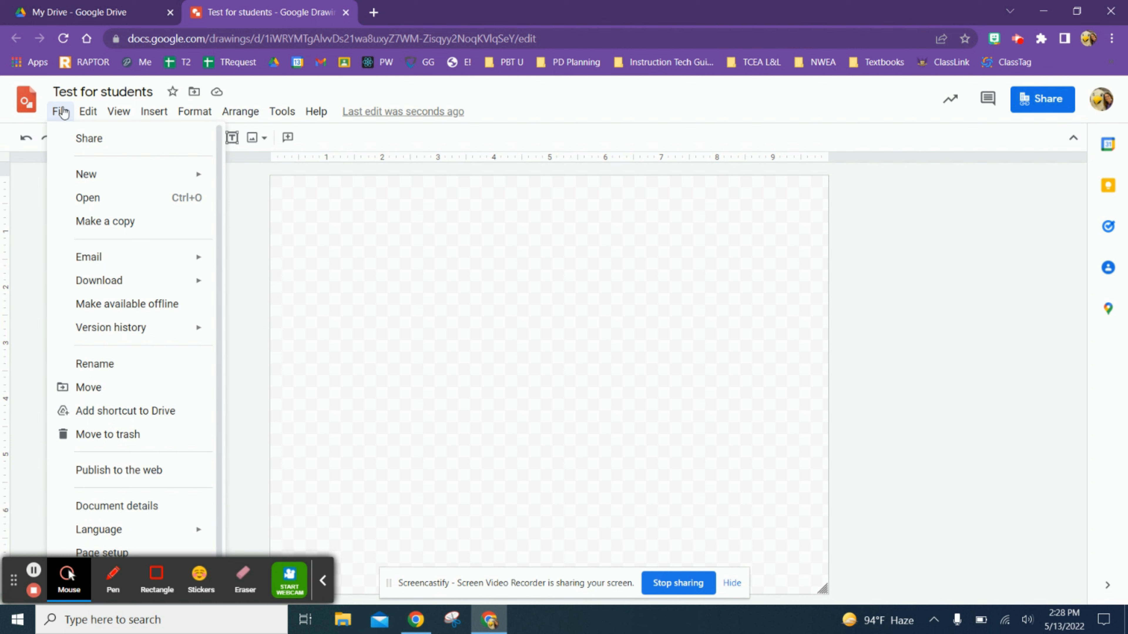
{"action": "mouse_move", "coordinate": [96, 116]}
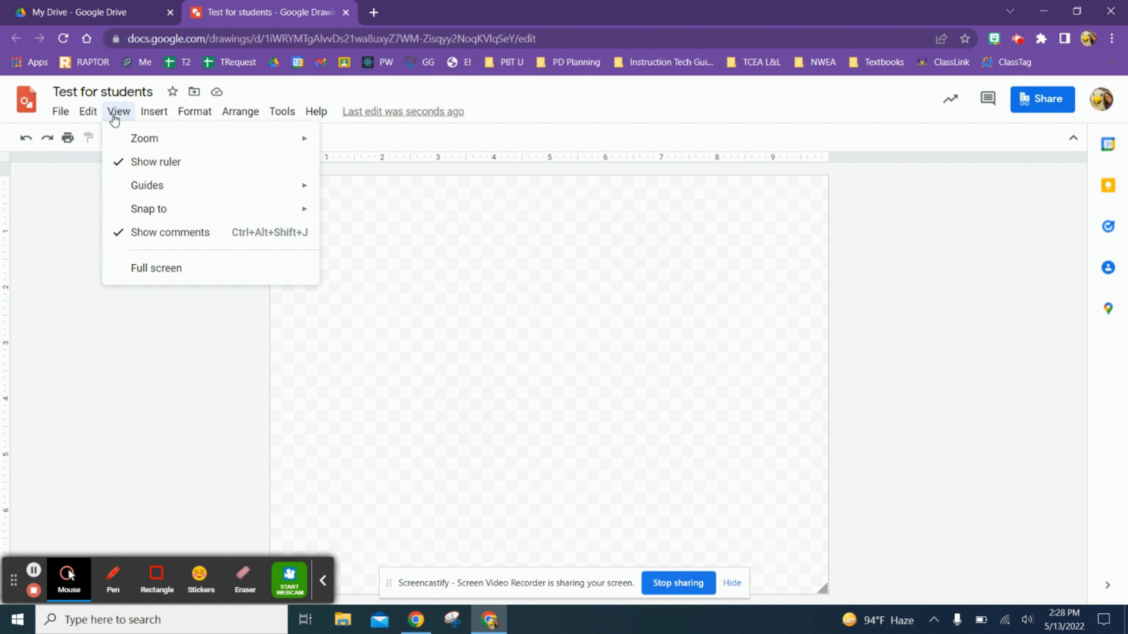
{"action": "mouse_move", "coordinate": [152, 117]}
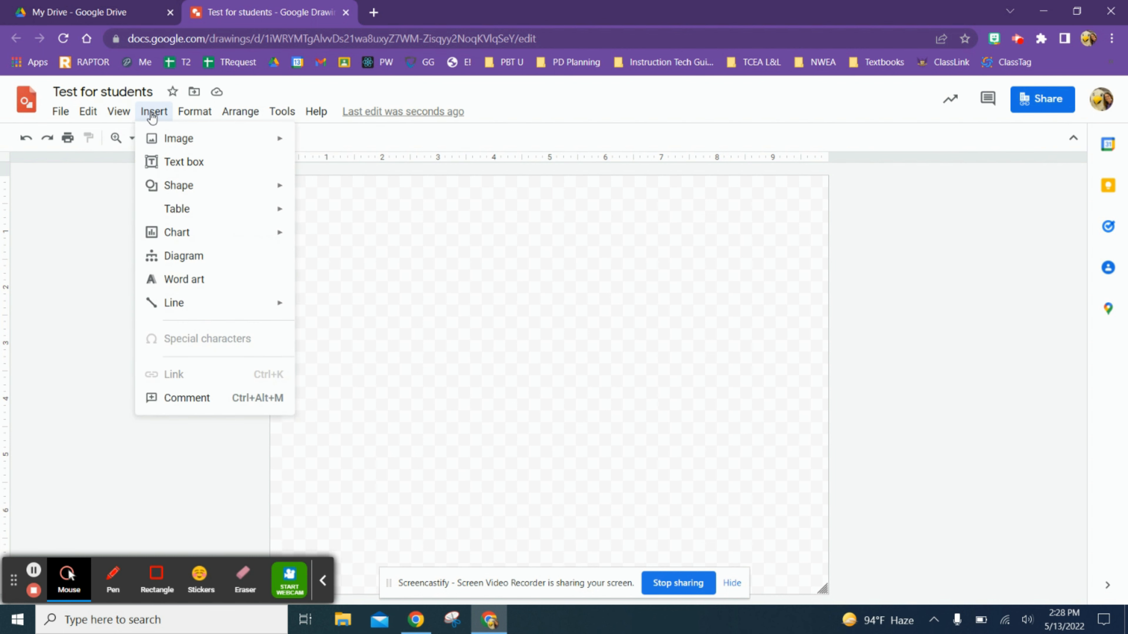
{"action": "left_click", "coordinate": [152, 117]}
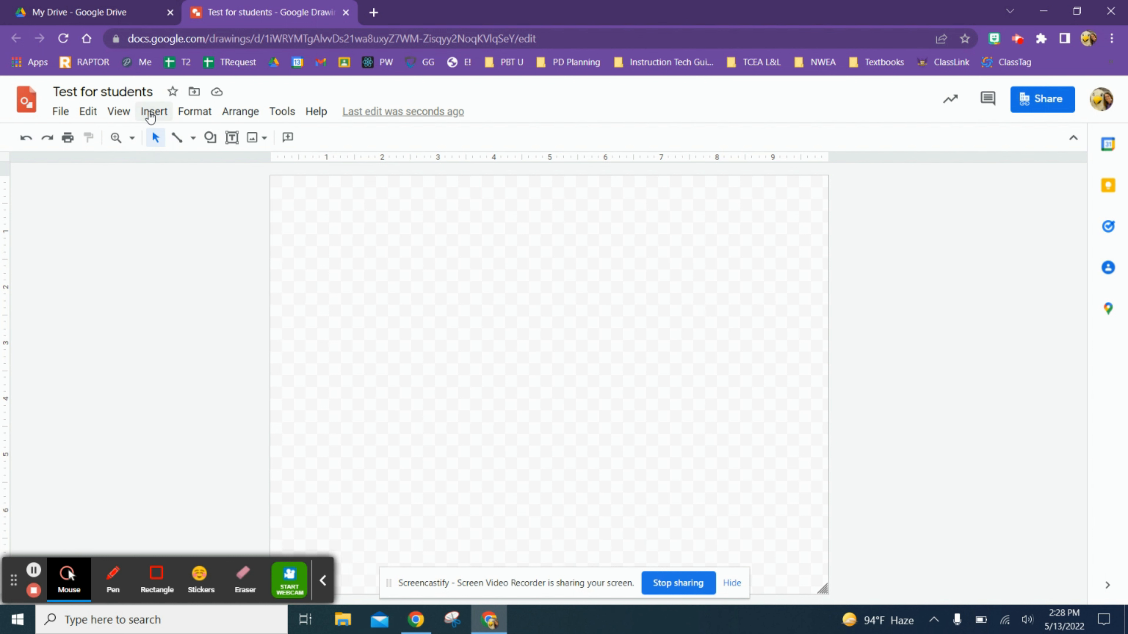
{"action": "left_click", "coordinate": [150, 116]}
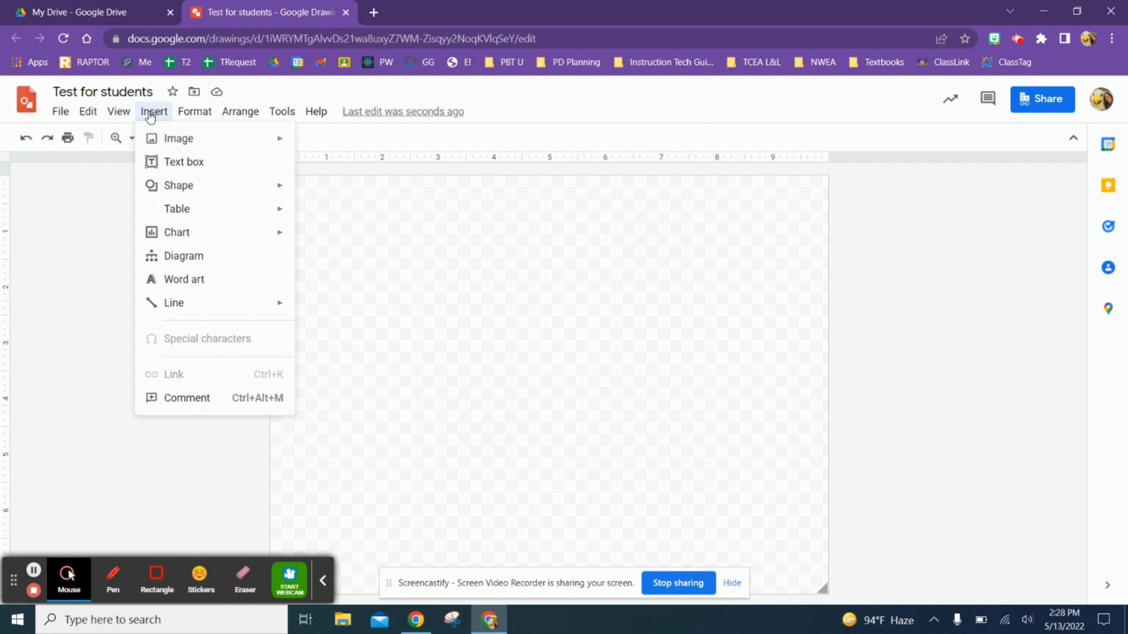
{"action": "mouse_move", "coordinate": [168, 142]}
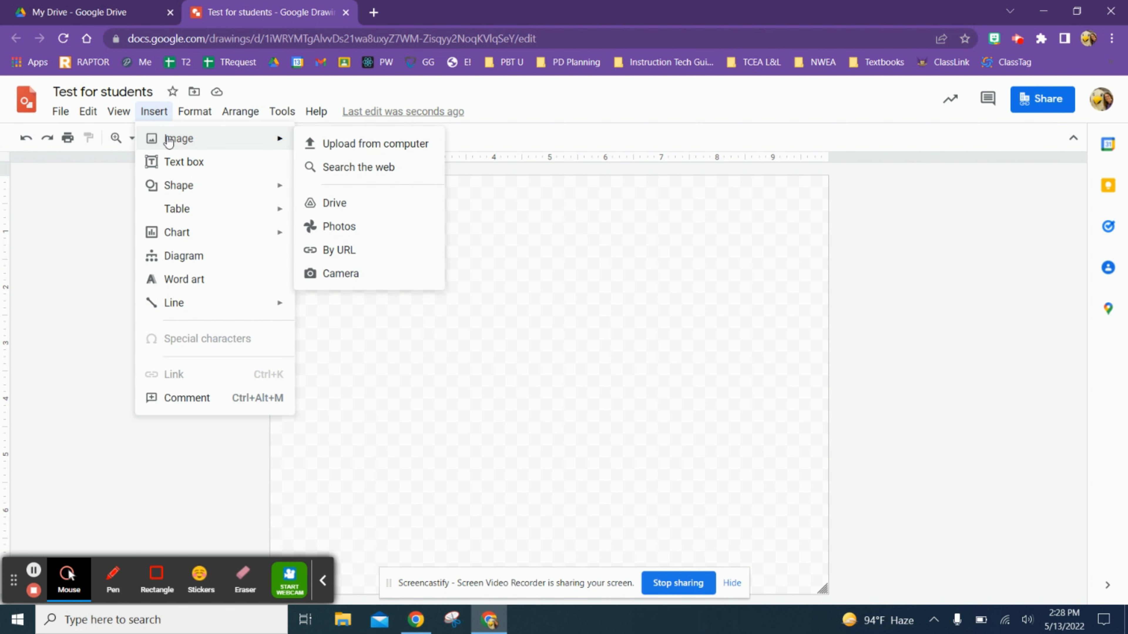
{"action": "mouse_move", "coordinate": [185, 118]}
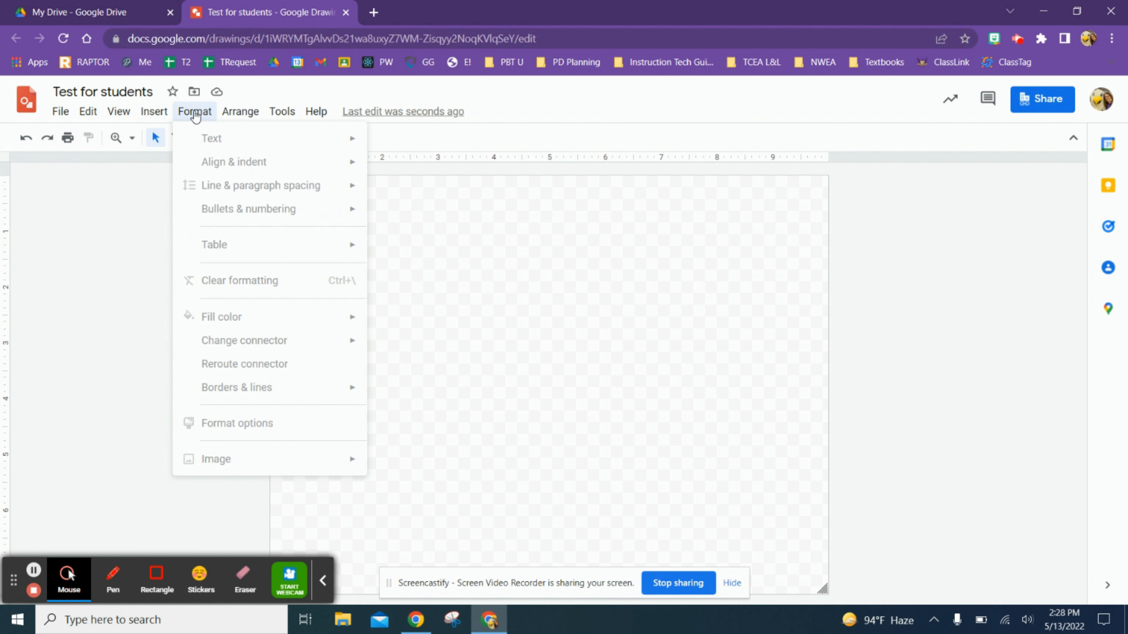
{"action": "mouse_move", "coordinate": [240, 114]}
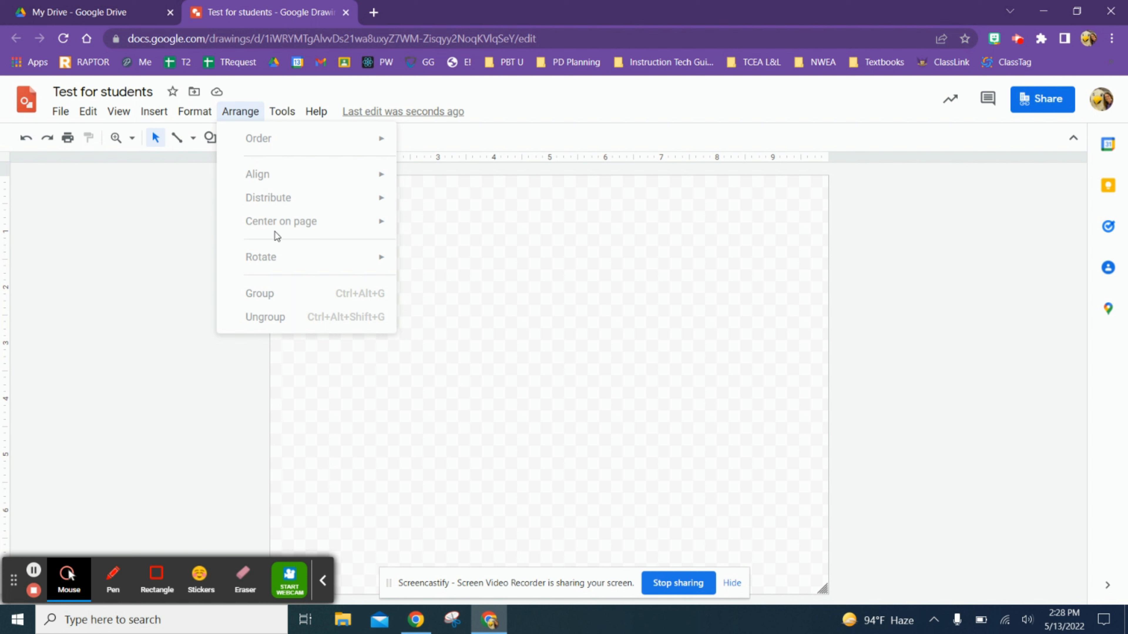
{"action": "mouse_move", "coordinate": [284, 111]}
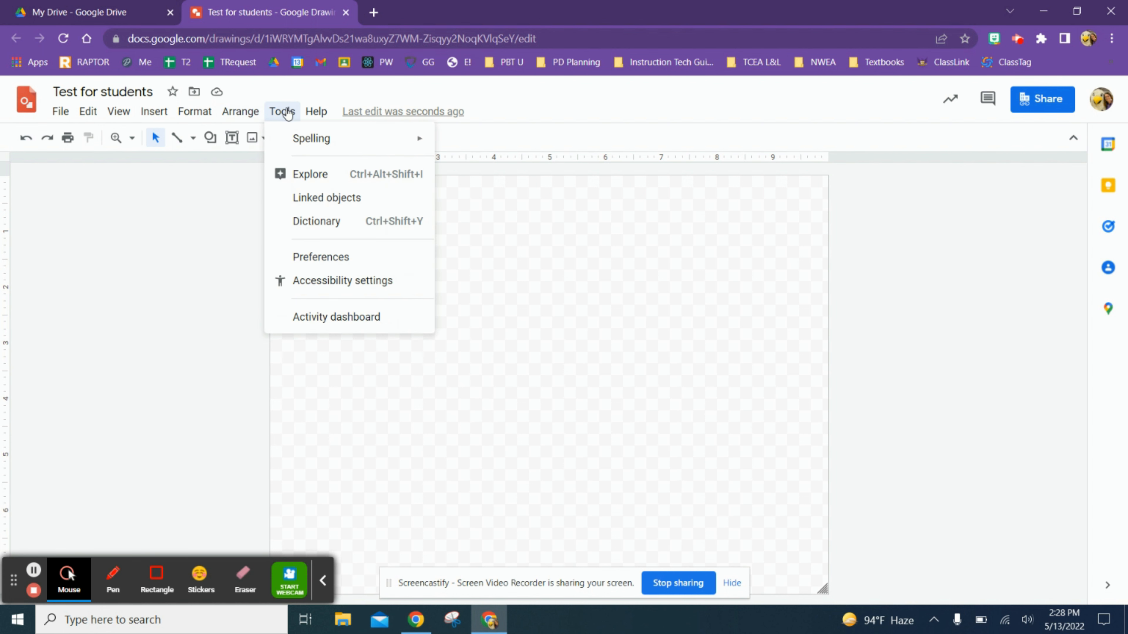
{"action": "mouse_move", "coordinate": [293, 138]}
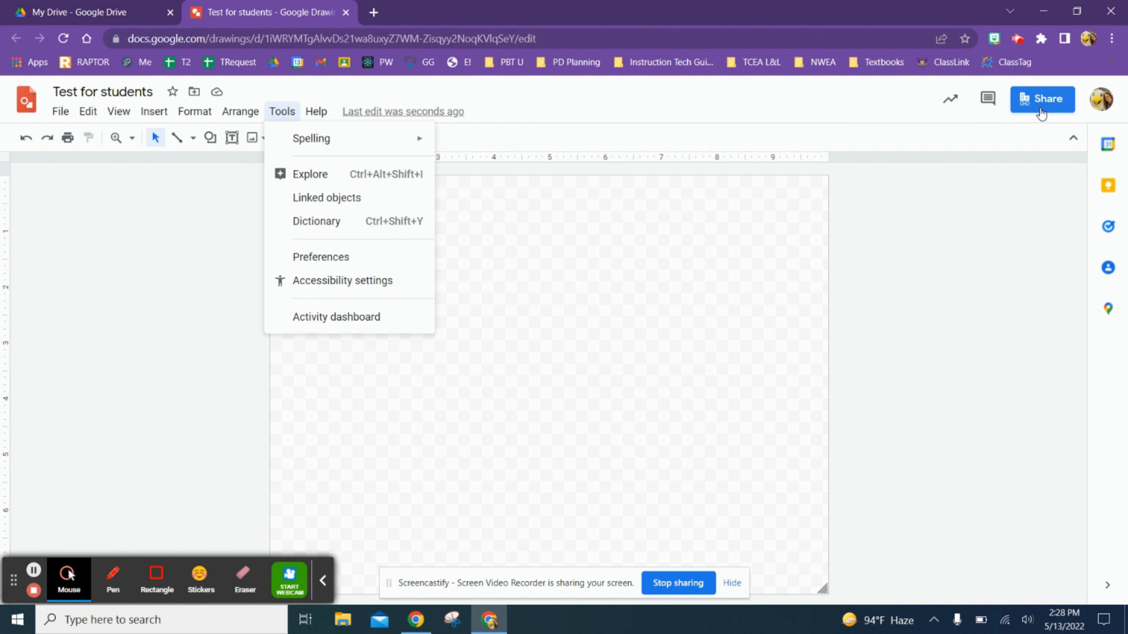
{"action": "left_click", "coordinate": [1021, 235]}
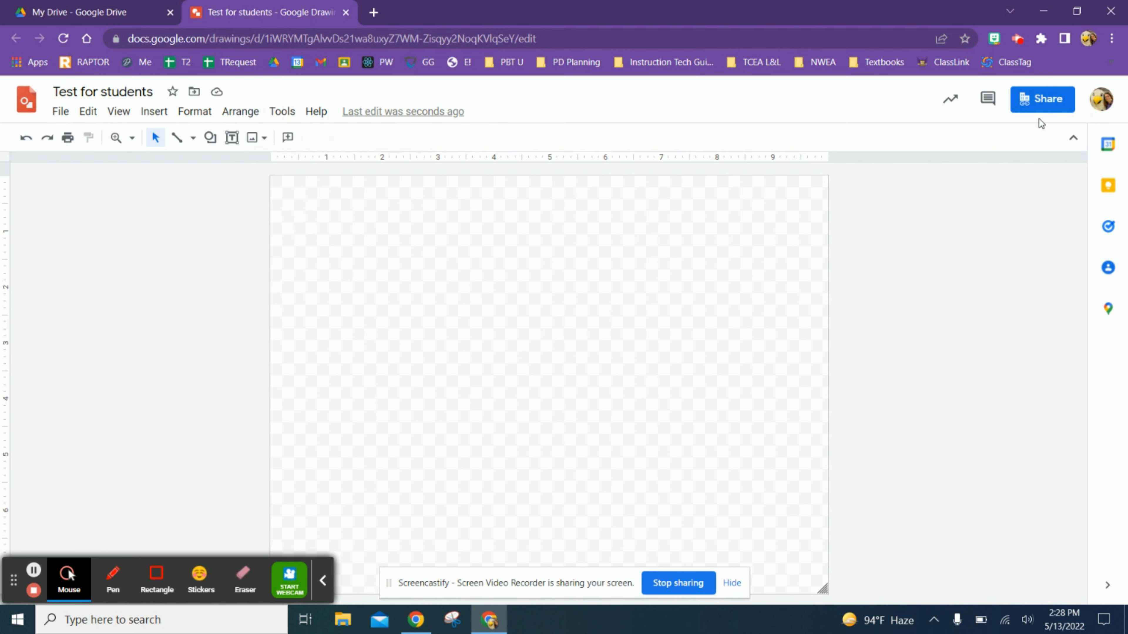
Check the drawing's link access options and share it with a suggested contact as Editor, with notification
{"action": "left_click", "coordinate": [1040, 104]}
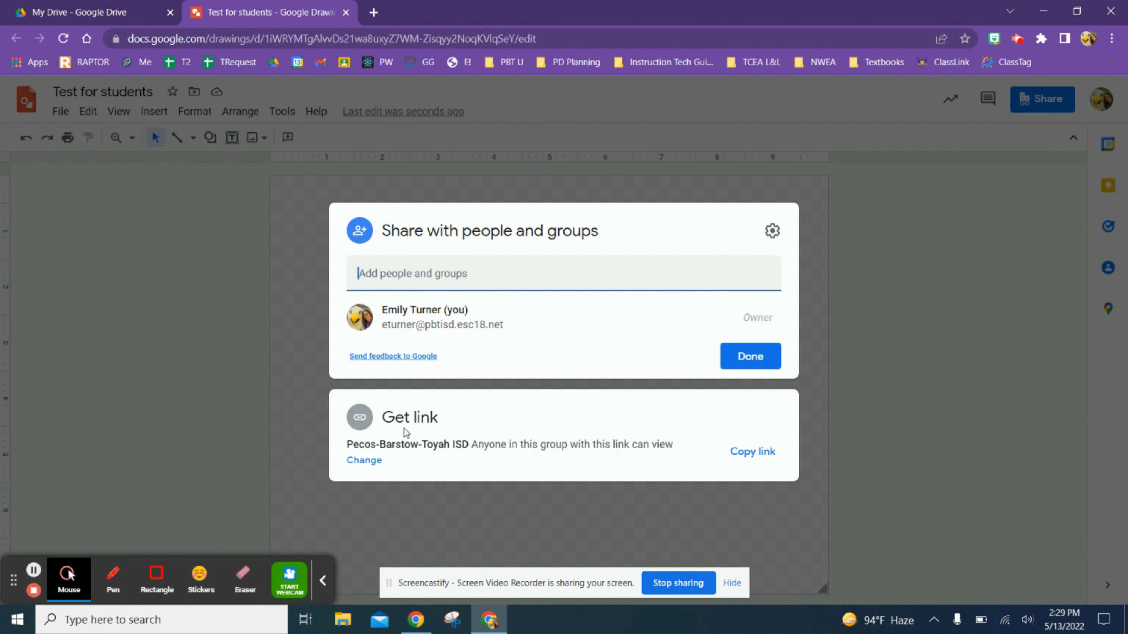
{"action": "left_click", "coordinate": [371, 469]}
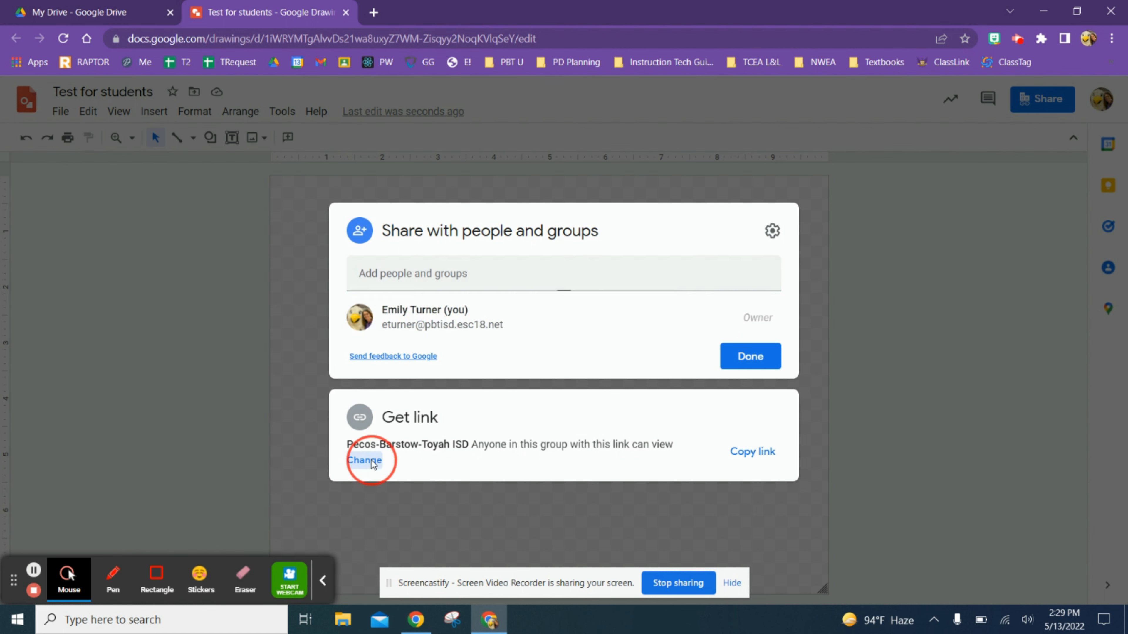
{"action": "left_click", "coordinate": [522, 401]}
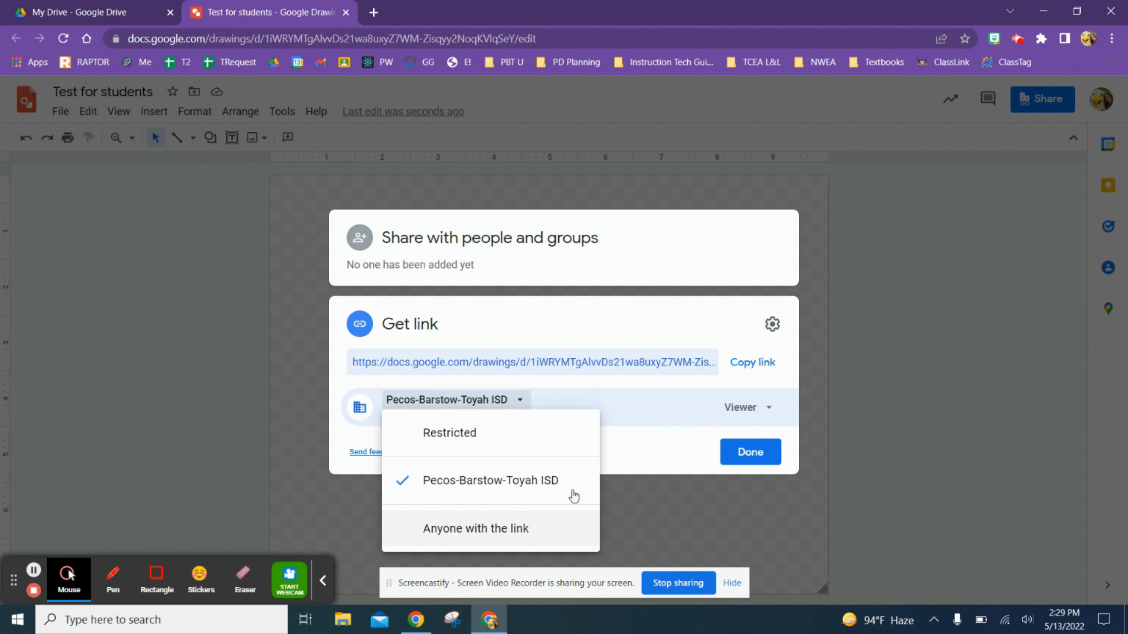
{"action": "left_click", "coordinate": [650, 445]}
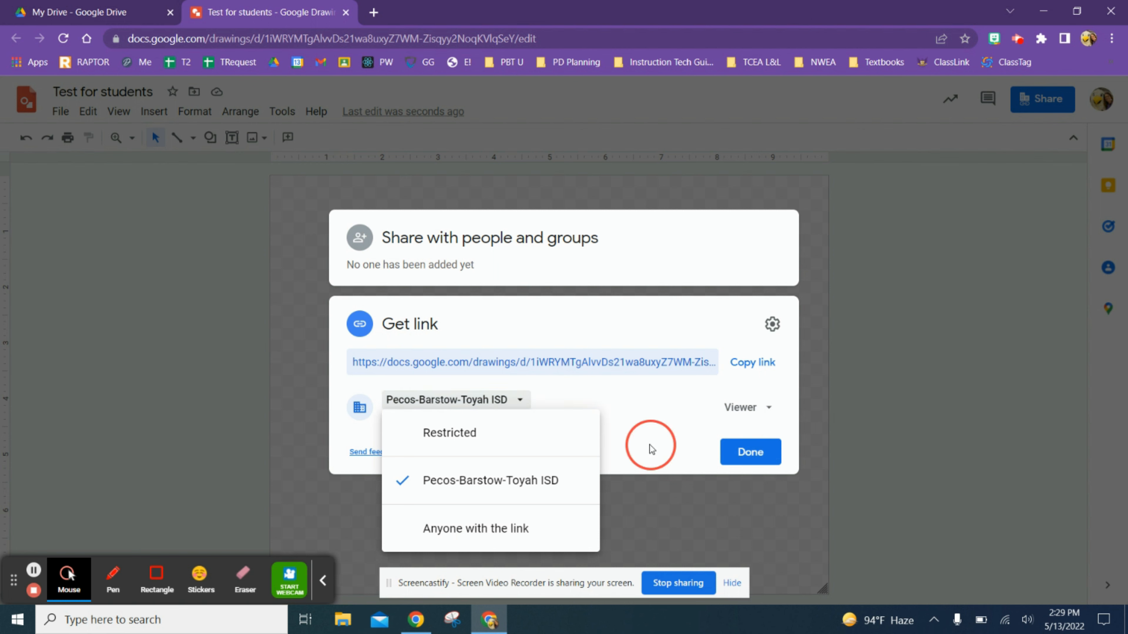
{"action": "left_click", "coordinate": [546, 275]}
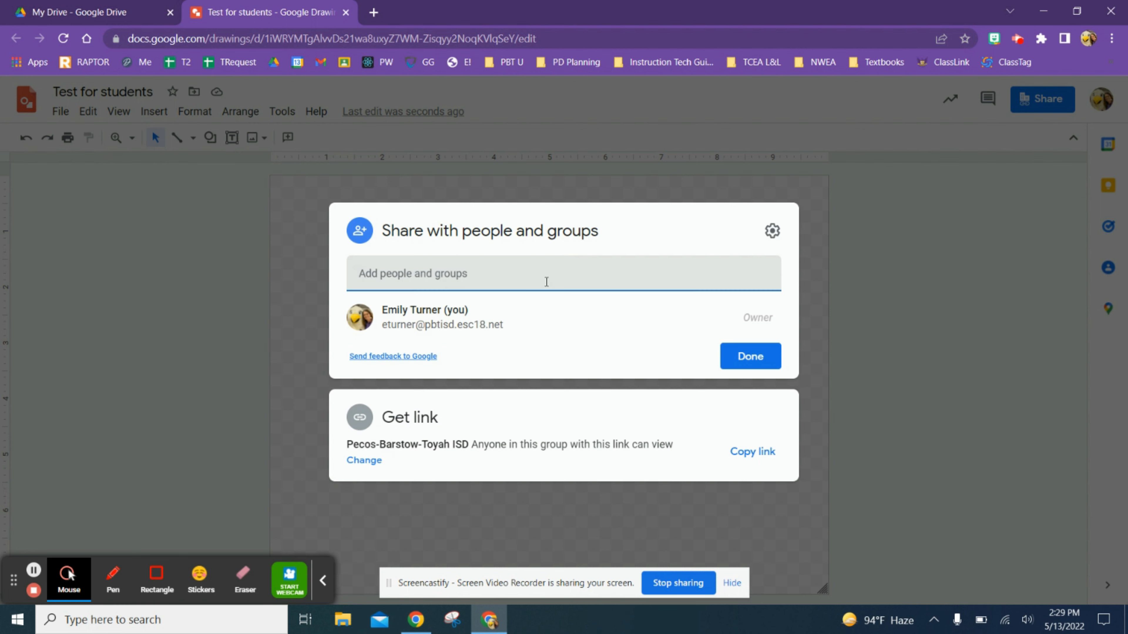
{"action": "left_click", "coordinate": [494, 308]}
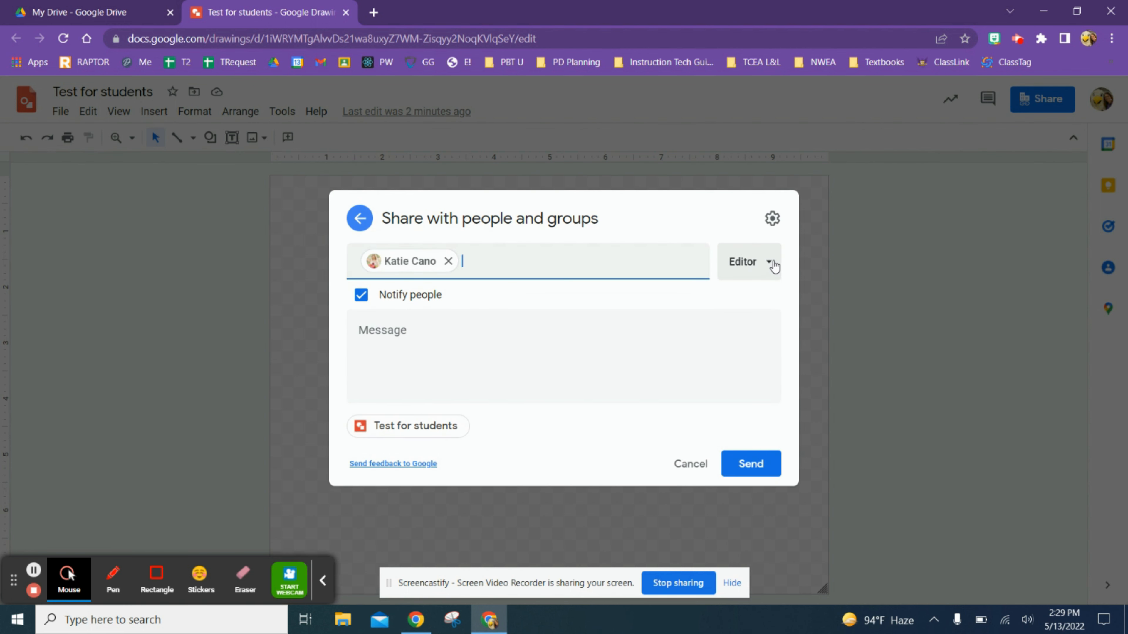
{"action": "left_click", "coordinate": [769, 262]}
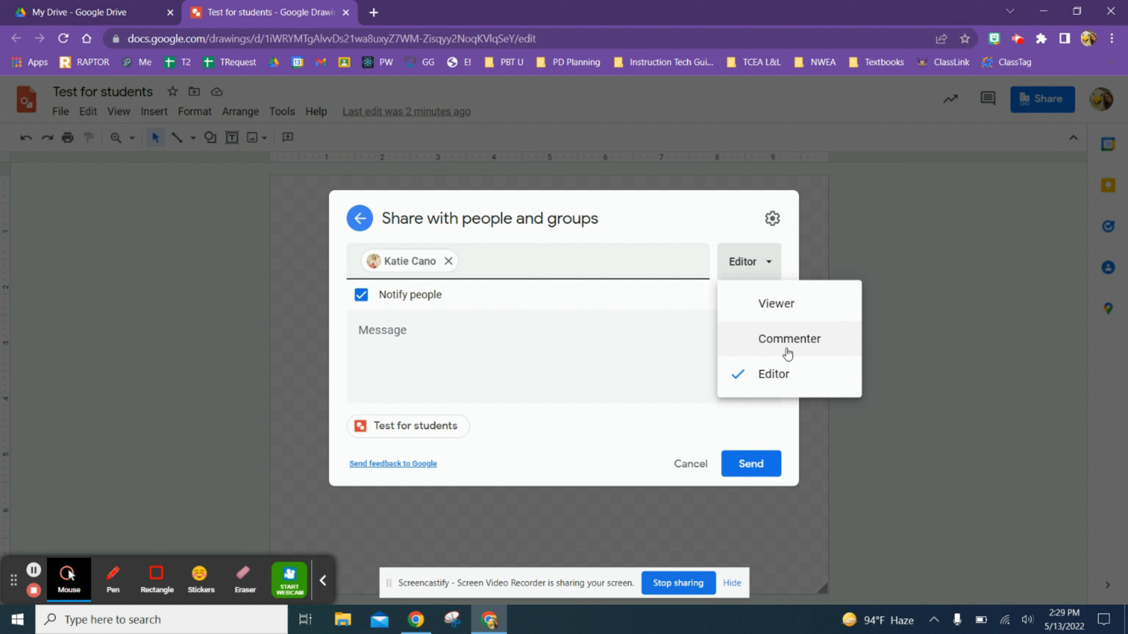
{"action": "left_click", "coordinate": [758, 464]}
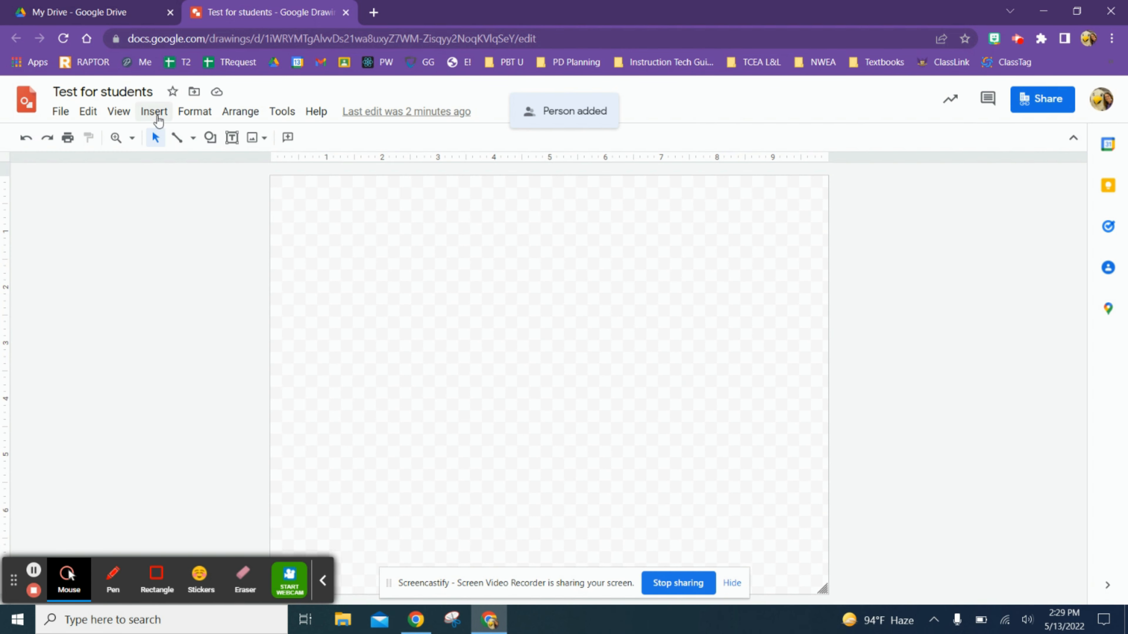
Search the web for "dog" images and insert the first golden puppy photo into the drawing
{"action": "left_click", "coordinate": [155, 114]}
{"action": "mouse_move", "coordinate": [173, 138]}
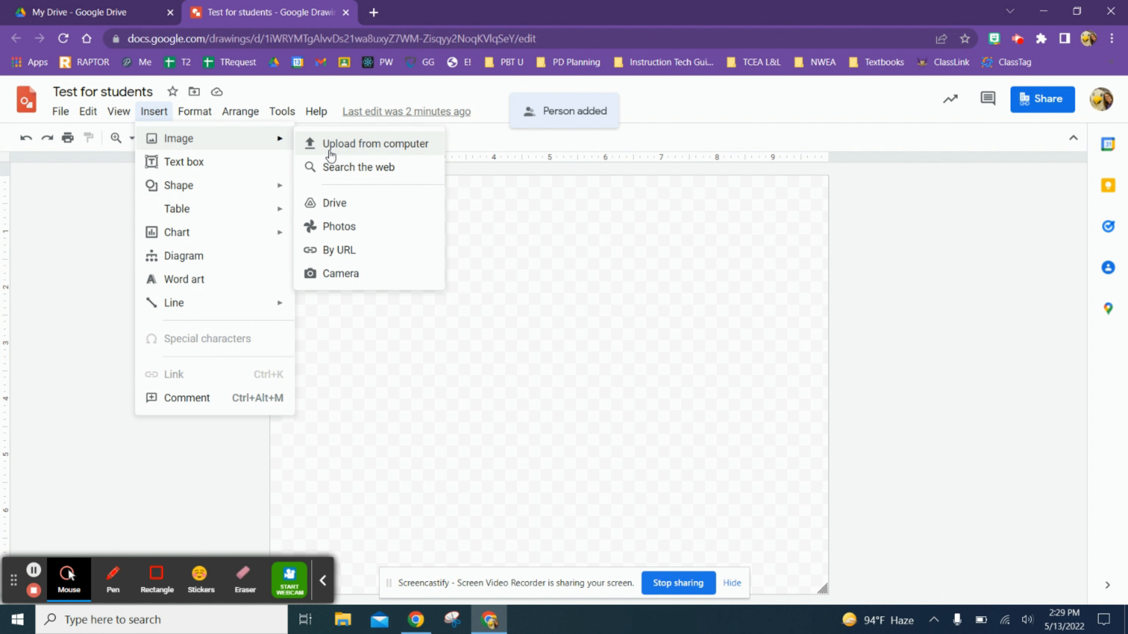
{"action": "left_click", "coordinate": [333, 168]}
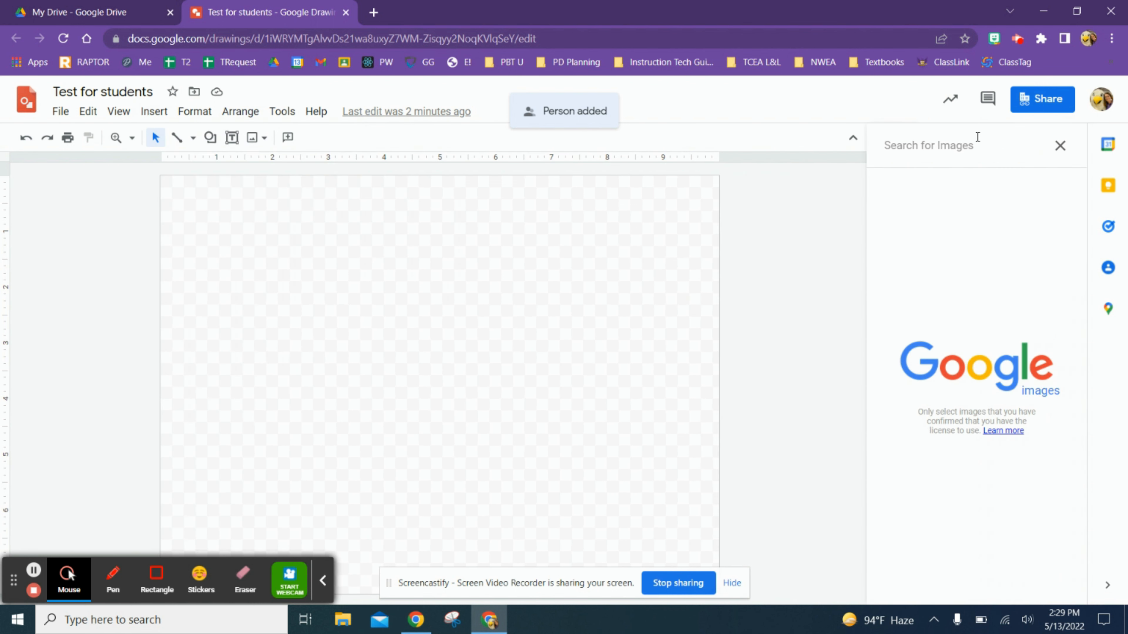
{"action": "left_click", "coordinate": [952, 153]}
{"action": "type", "text": "dog"}
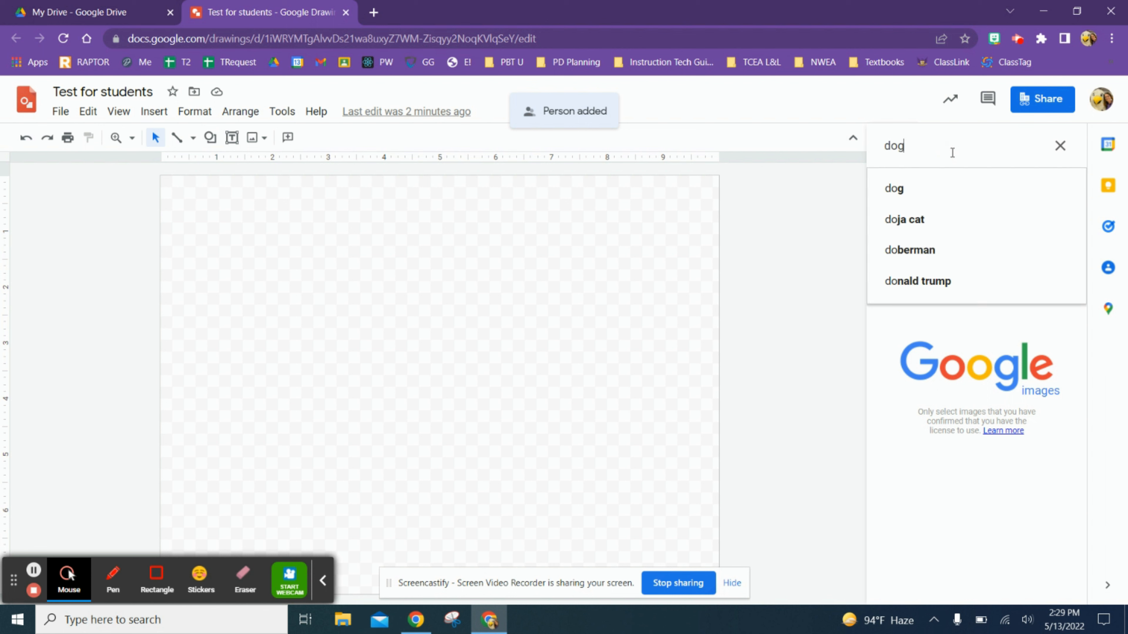
{"action": "key", "text": "Return"}
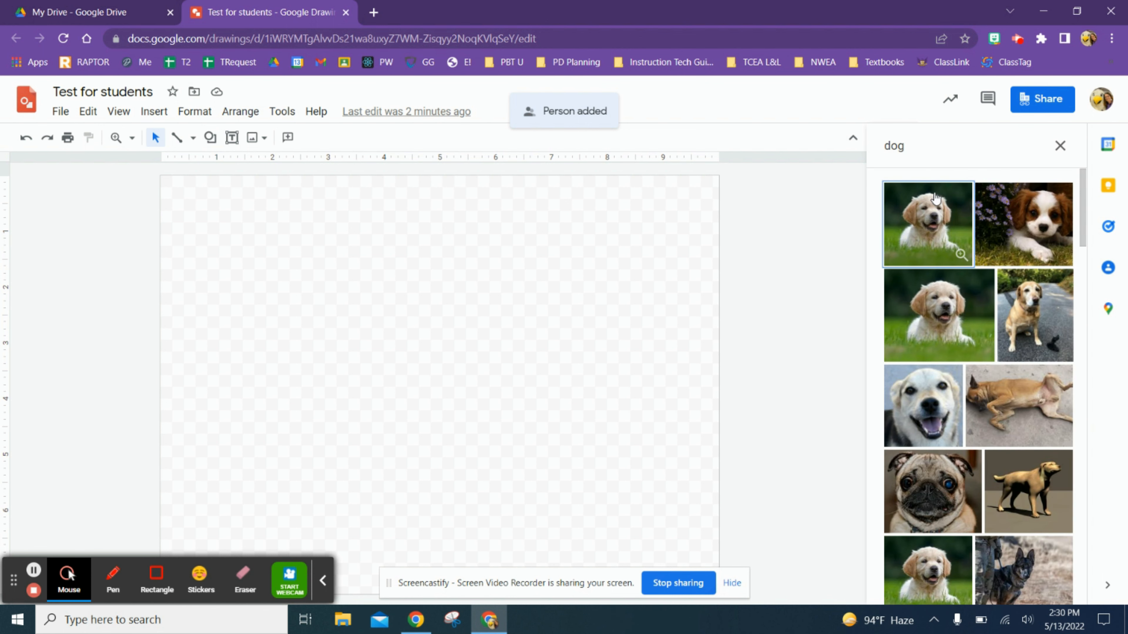
{"action": "left_click", "coordinate": [932, 221]}
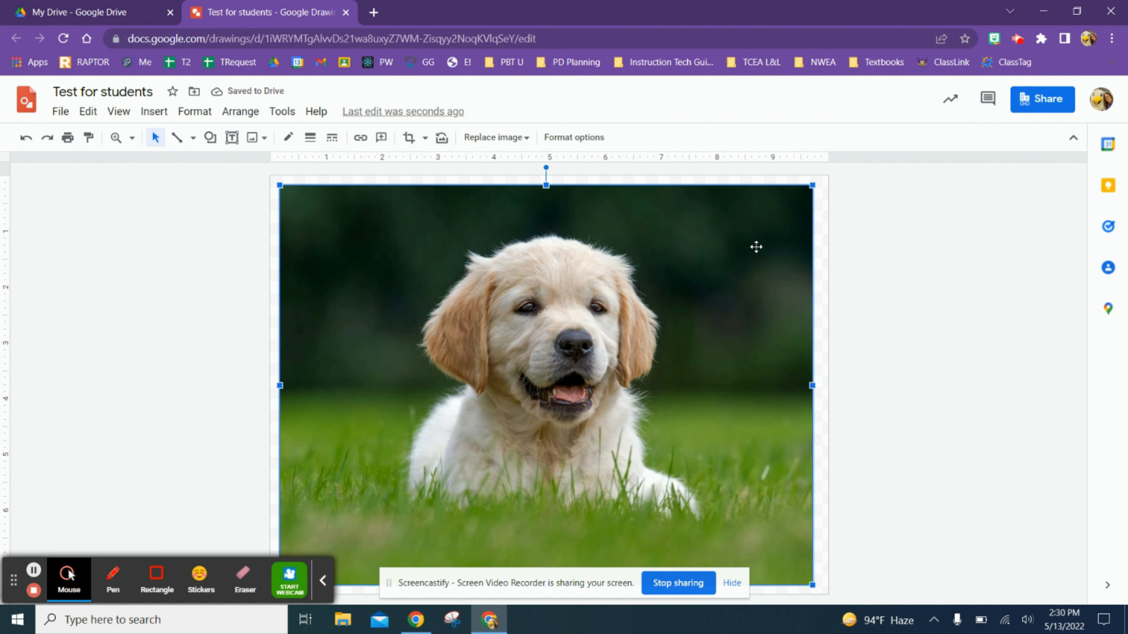
Crop a thin strip off the puppy photo's top edge and shrink the photo toward the canvas's lower-right corner
{"action": "double_click", "coordinate": [756, 248]}
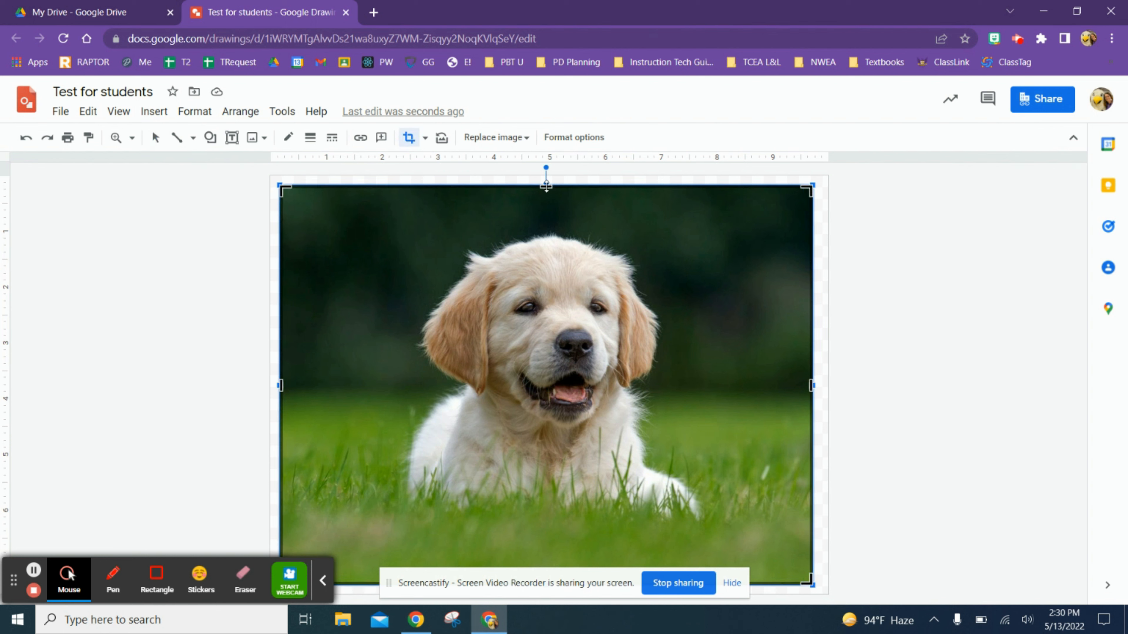
{"action": "mouse_move", "coordinate": [546, 185]}
{"action": "left_mouse_down"}
{"action": "mouse_move", "coordinate": [558, 245]}
{"action": "mouse_move", "coordinate": [544, 181]}
{"action": "mouse_move", "coordinate": [541, 204]}
{"action": "left_mouse_up"}
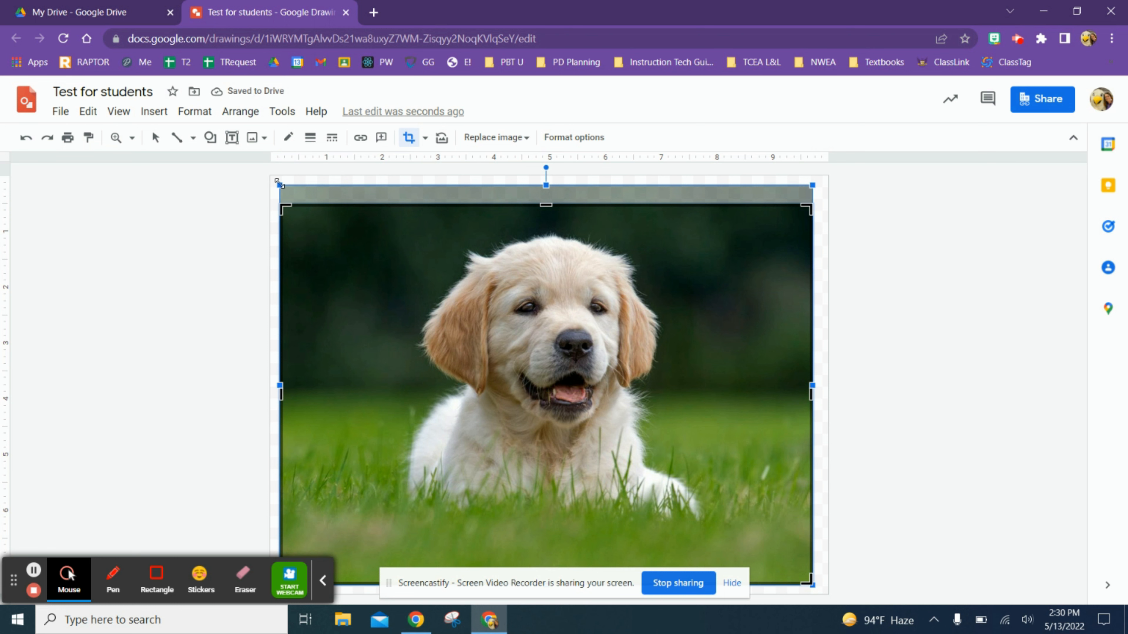
{"action": "left_click_drag", "start_coordinate": [278, 187], "coordinate": [493, 382]}
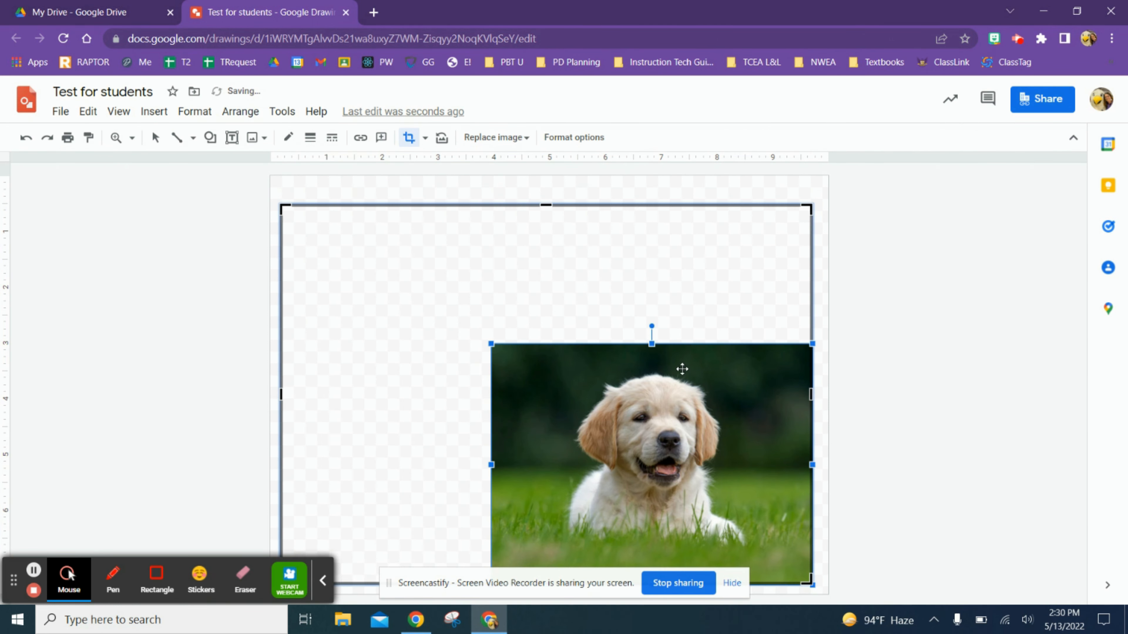
{"action": "left_click_drag", "start_coordinate": [665, 422], "coordinate": [652, 348]}
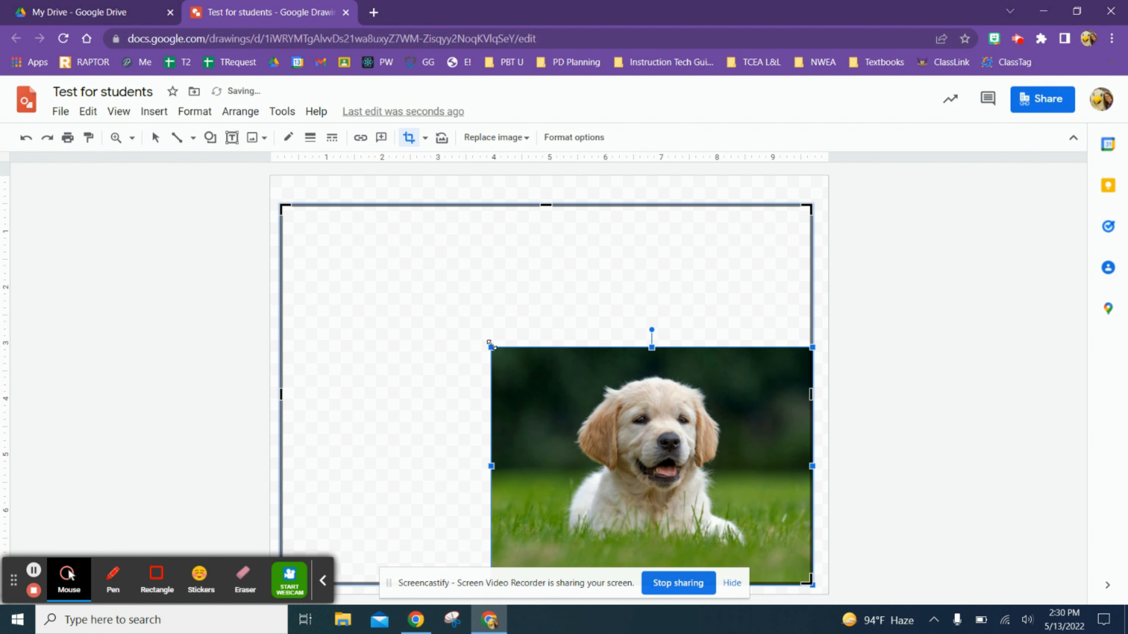
{"action": "left_click_drag", "start_coordinate": [490, 345], "coordinate": [540, 374]}
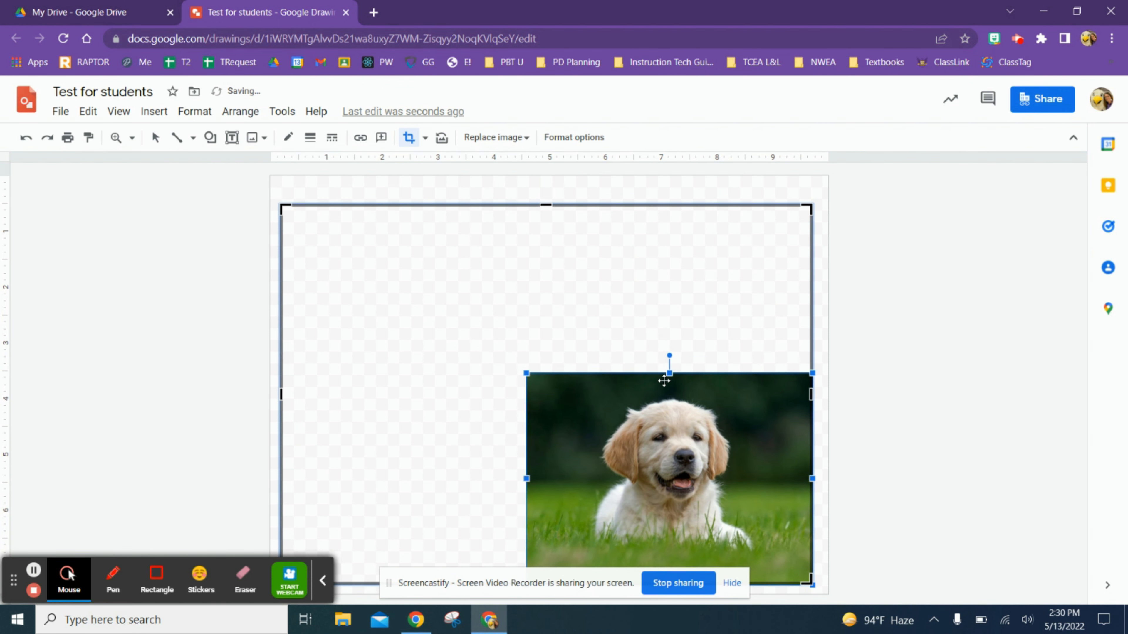
{"action": "left_click_drag", "start_coordinate": [670, 374], "coordinate": [674, 422]}
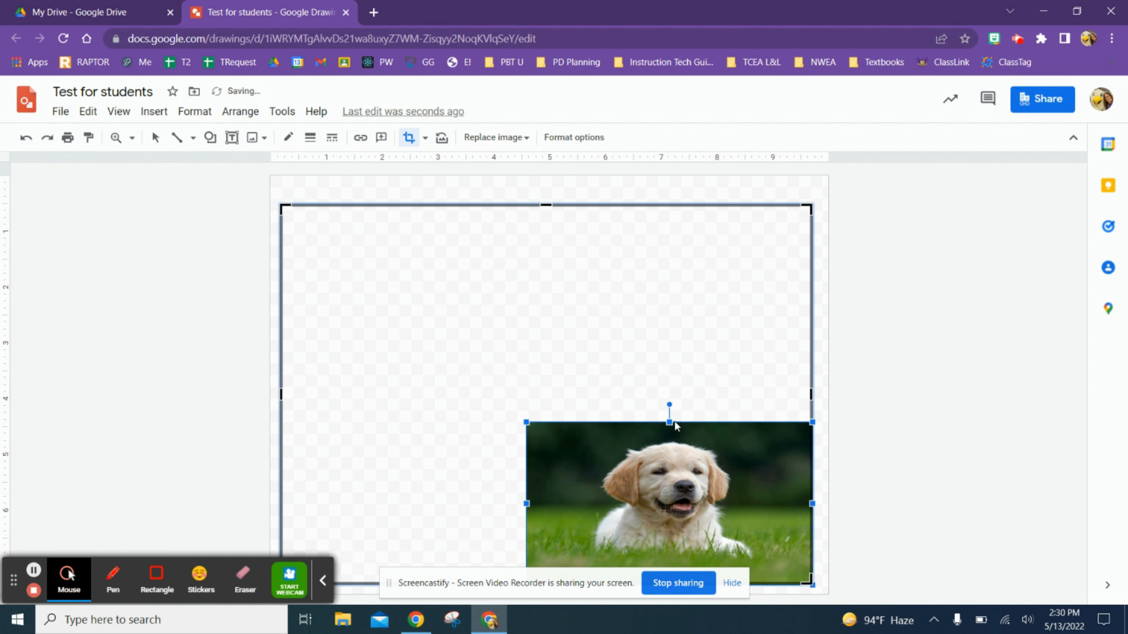
{"action": "left_click", "coordinate": [673, 421]}
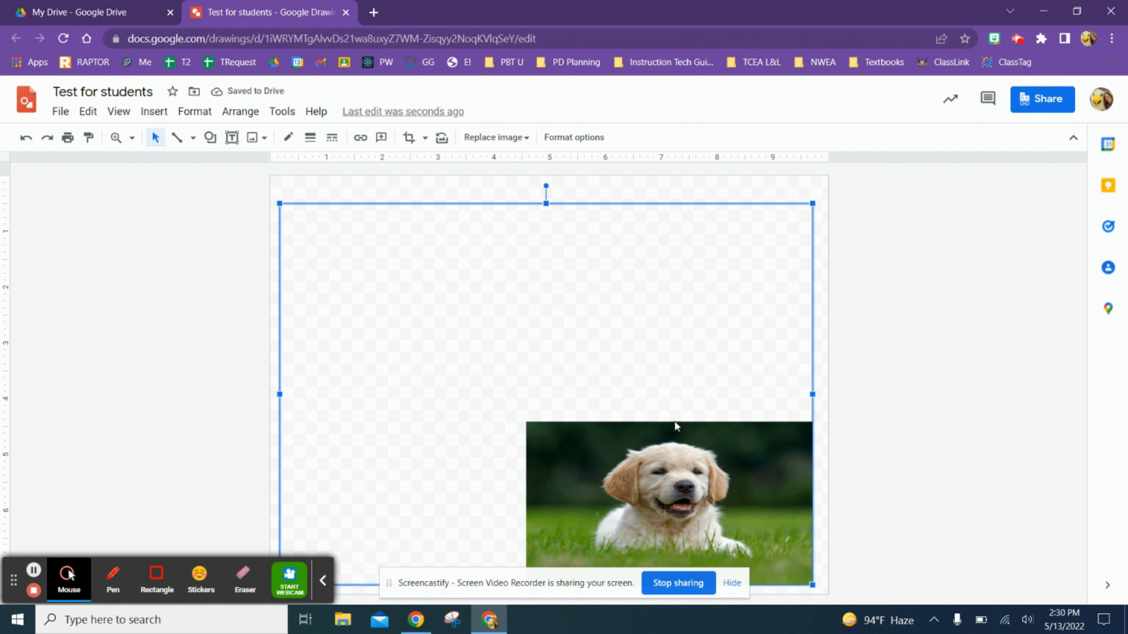
{"action": "left_click", "coordinate": [404, 249]}
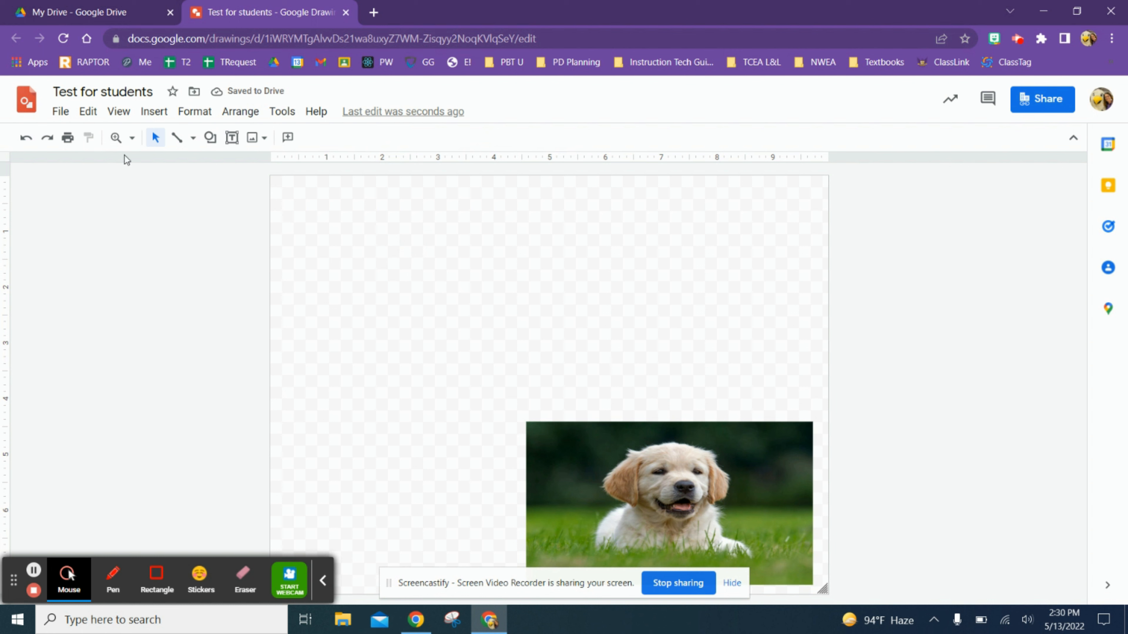
Insert a text box across the canvas's upper-left area reading "This is a text box"
{"action": "left_click", "coordinate": [162, 116]}
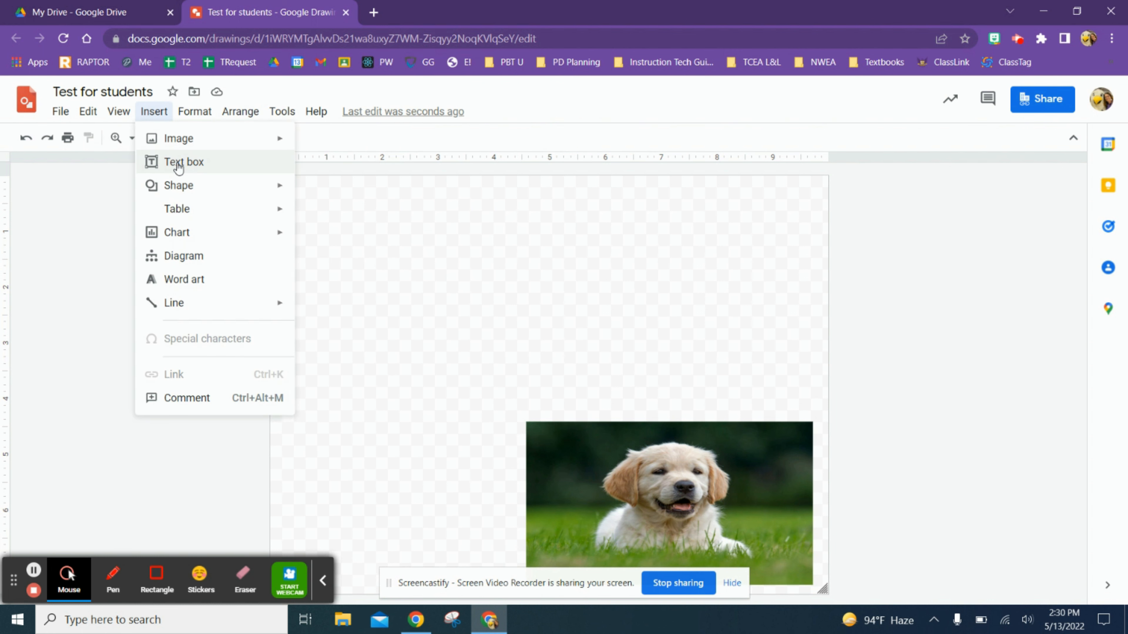
{"action": "left_click", "coordinate": [177, 160]}
{"action": "left_click_drag", "start_coordinate": [306, 201], "coordinate": [573, 404]}
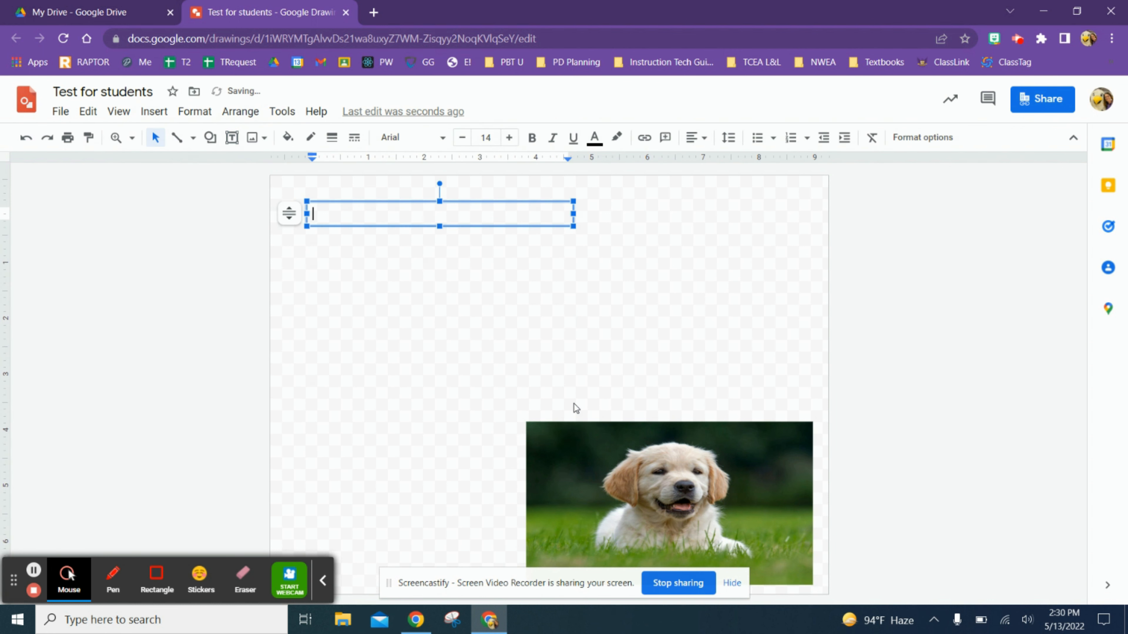
{"action": "type", "text": "This is a text b"}
{"action": "type", "text": "ox"}
Set the text box's wording to the Cherry Cream Soda font at size 25
{"action": "left_click_drag", "start_coordinate": [410, 217], "coordinate": [279, 217]}
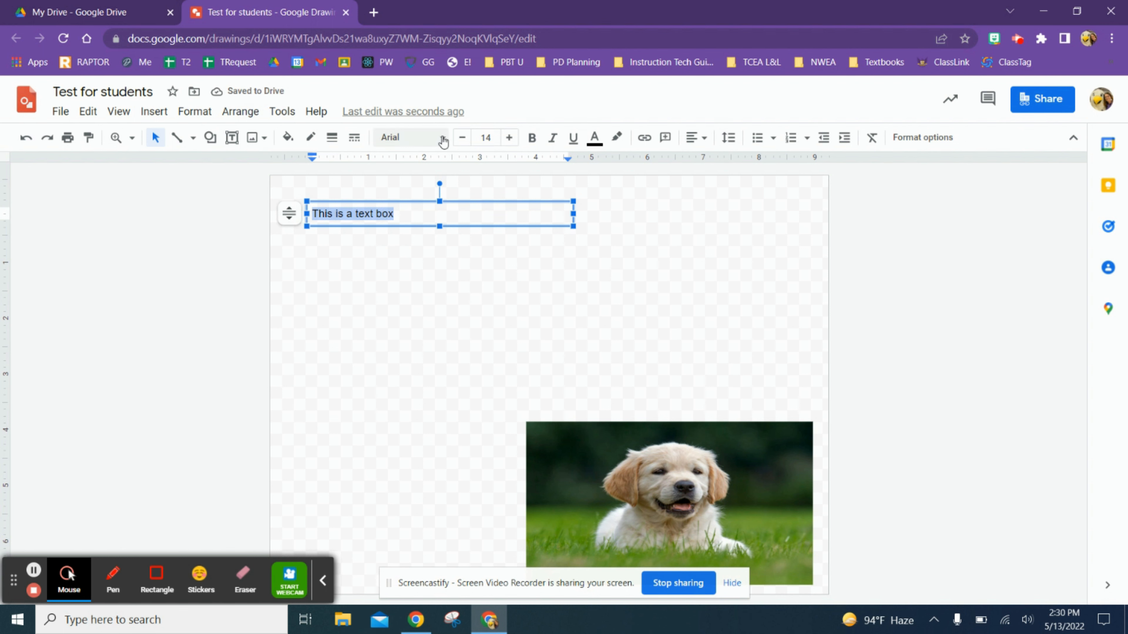
{"action": "left_click", "coordinate": [442, 142]}
{"action": "left_click", "coordinate": [436, 245]}
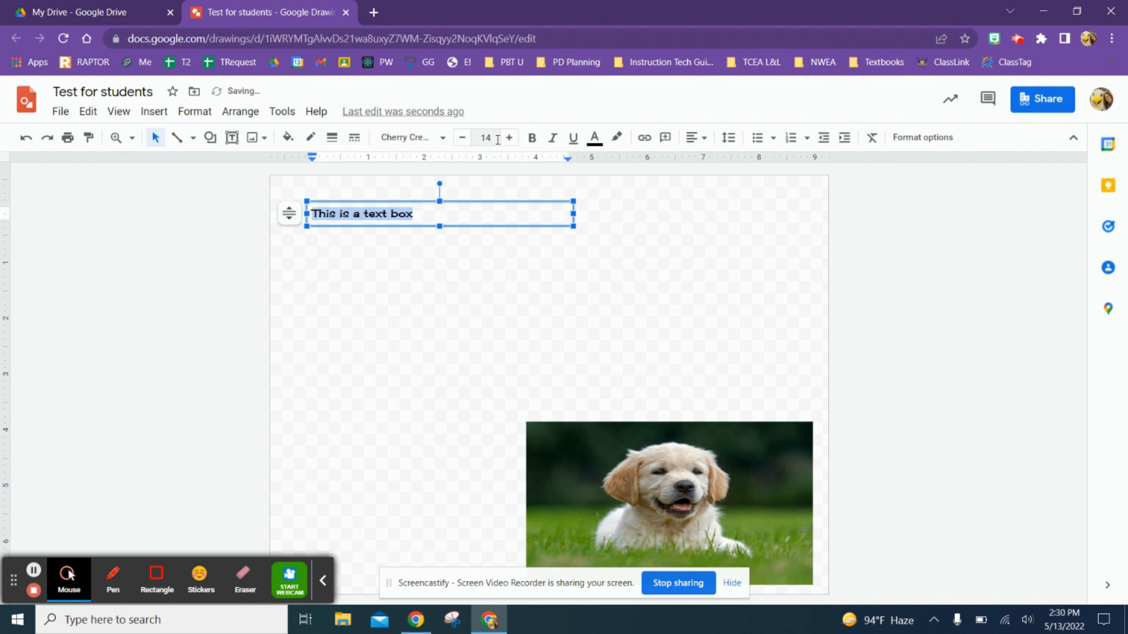
{"action": "left_click", "coordinate": [510, 139]}
{"action": "left_click", "coordinate": [511, 139]}
{"action": "left_click", "coordinate": [511, 139]}
{"action": "left_click", "coordinate": [510, 139]}
{"action": "left_click", "coordinate": [511, 139]}
{"action": "left_click", "coordinate": [512, 140]}
{"action": "left_click", "coordinate": [512, 140]}
{"action": "left_click", "coordinate": [512, 141]}
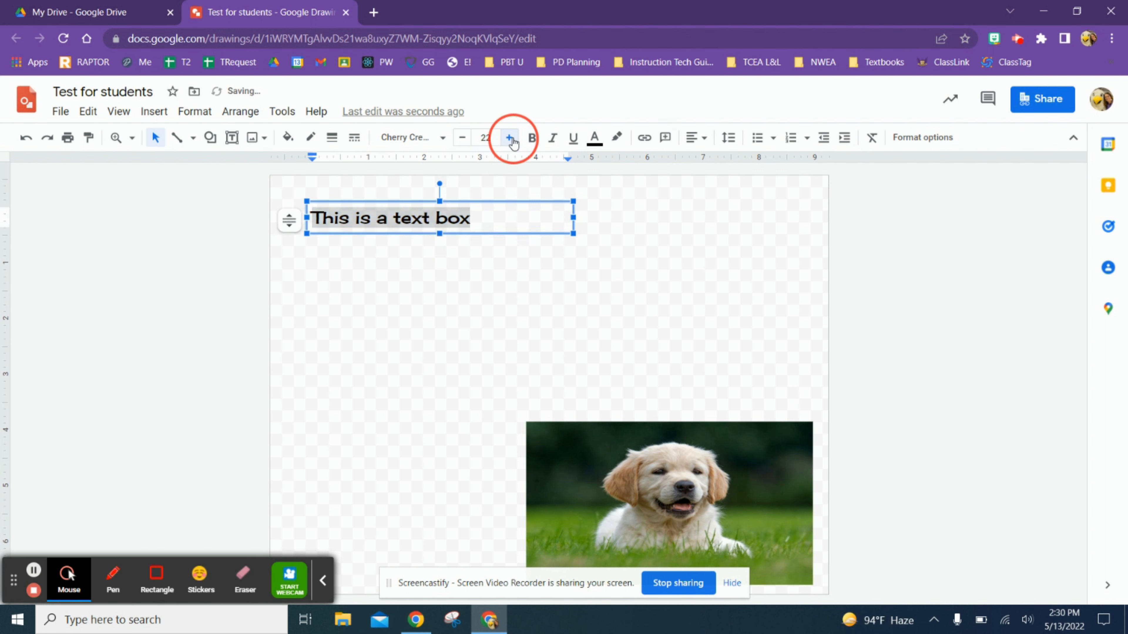
{"action": "left_click", "coordinate": [510, 139]}
{"action": "left_click", "coordinate": [510, 139]}
{"action": "left_click", "coordinate": [511, 139]}
Color the "This is a text box" text bright red and deselect the text box
{"action": "left_click", "coordinate": [594, 138]}
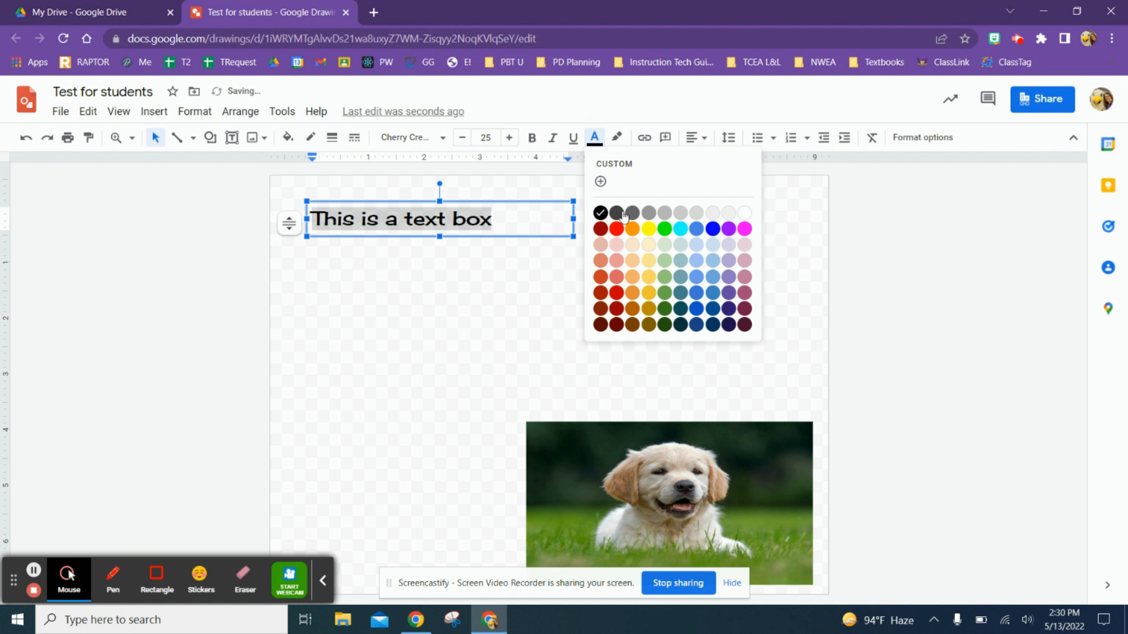
{"action": "left_click", "coordinate": [616, 228]}
{"action": "left_click", "coordinate": [492, 283]}
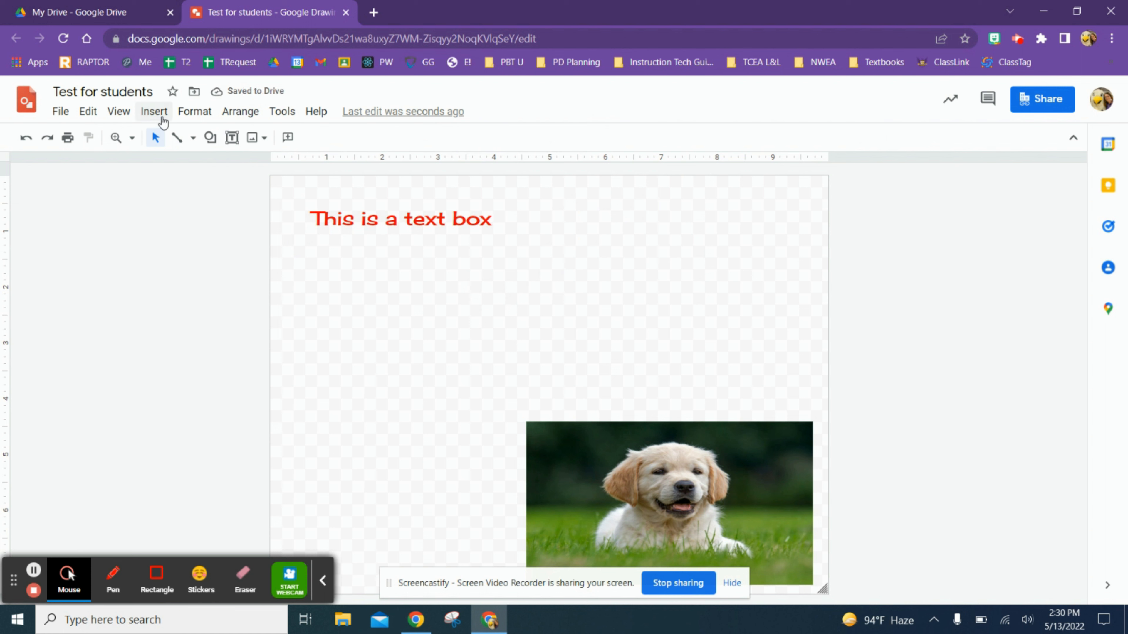
Draw a rectangle shape to the right of the red text, above the puppy photo
{"action": "left_click", "coordinate": [161, 115]}
{"action": "mouse_move", "coordinate": [170, 184]}
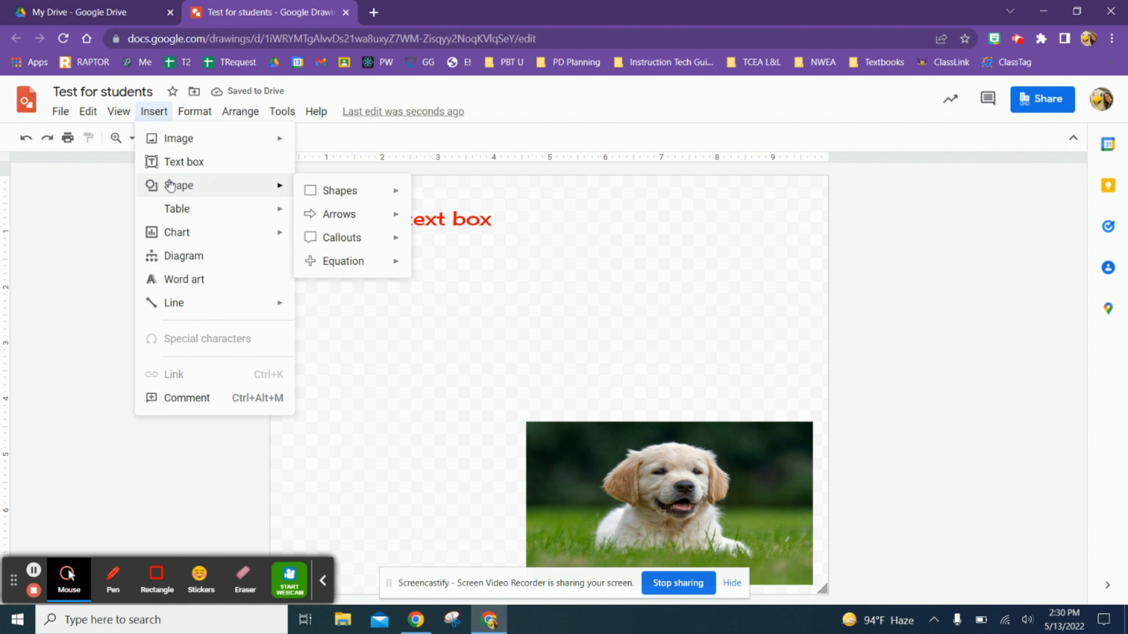
{"action": "mouse_move", "coordinate": [316, 194]}
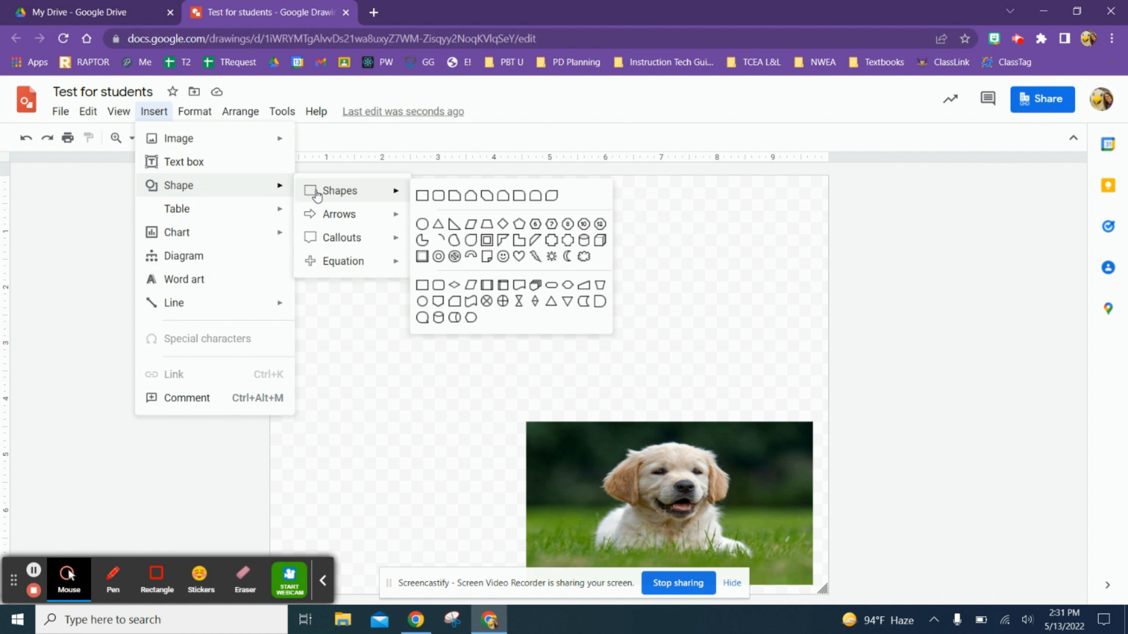
{"action": "left_click", "coordinate": [420, 198]}
{"action": "left_click_drag", "start_coordinate": [574, 205], "coordinate": [713, 311]}
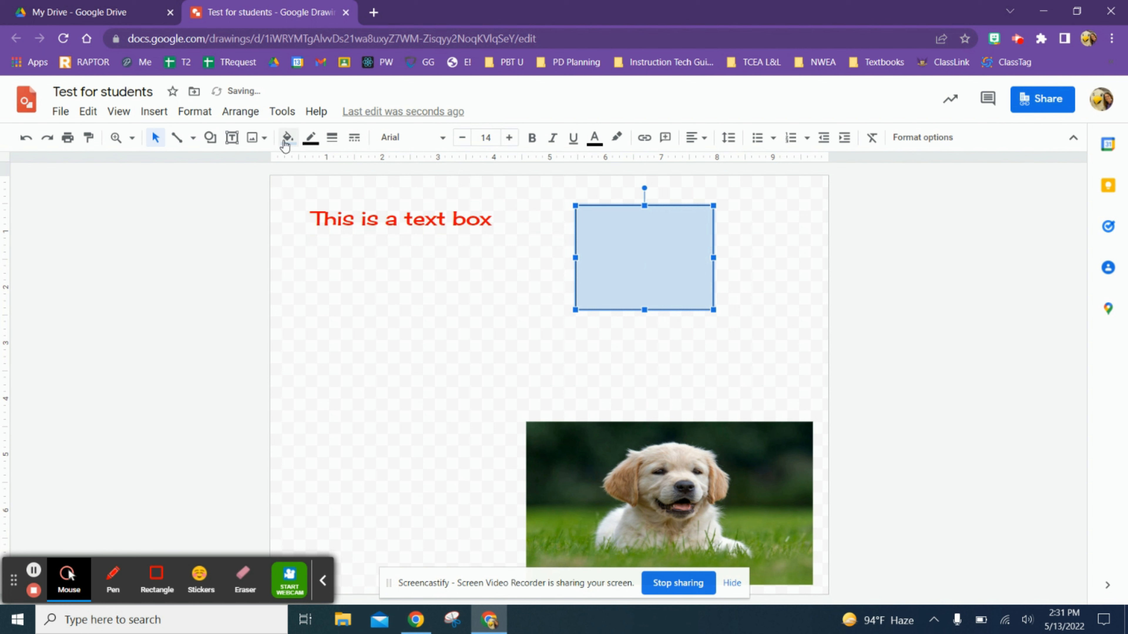
Fill the rectangle with yellow and give it a bright green border 4px thick
{"action": "left_click", "coordinate": [287, 138]}
{"action": "left_click", "coordinate": [344, 258]}
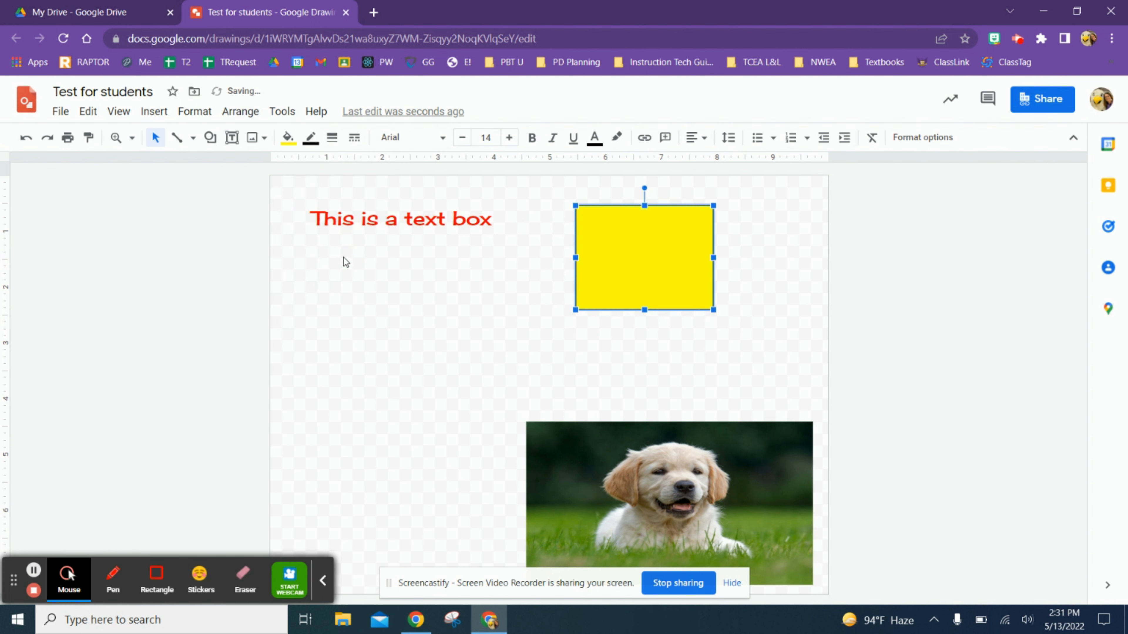
{"action": "left_click", "coordinate": [310, 138]}
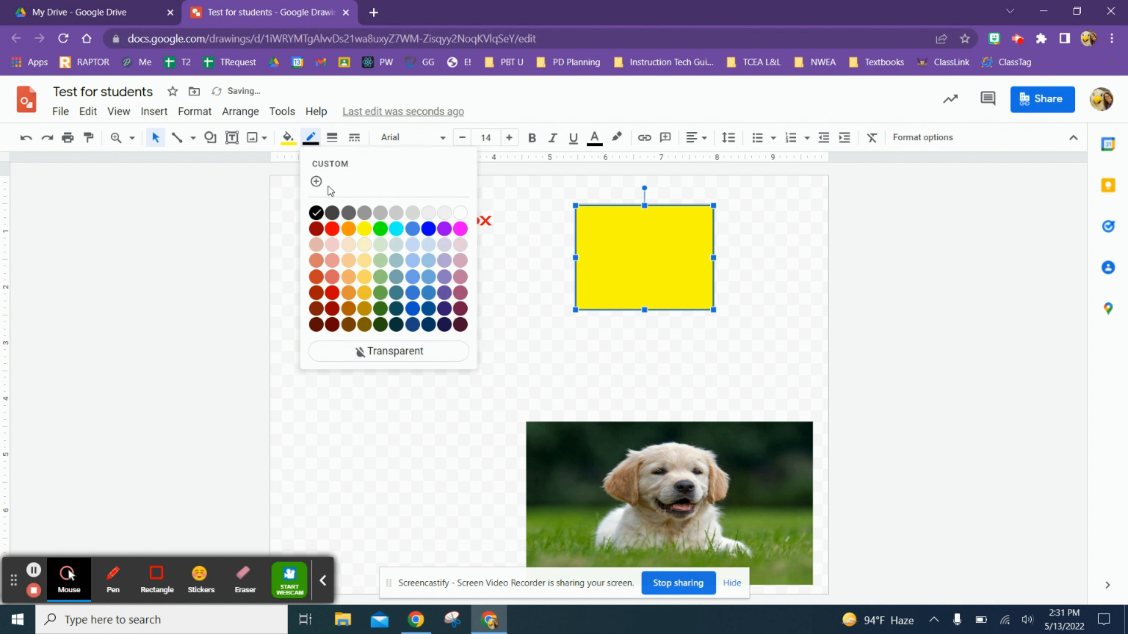
{"action": "left_click", "coordinate": [381, 231]}
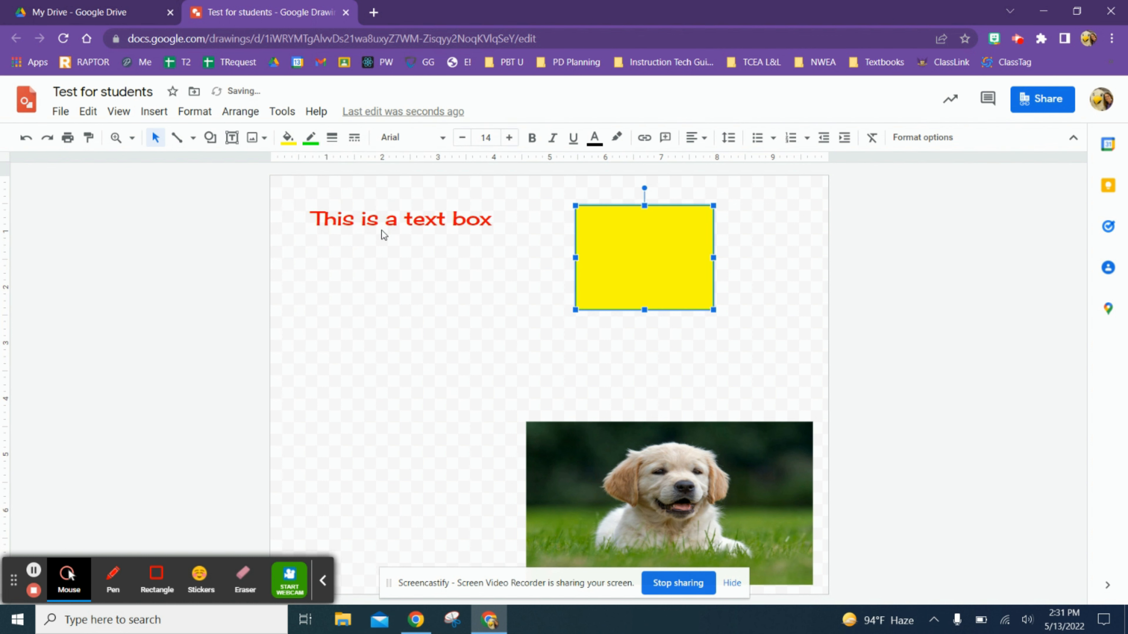
{"action": "left_click", "coordinate": [331, 138]}
{"action": "left_click", "coordinate": [355, 244]}
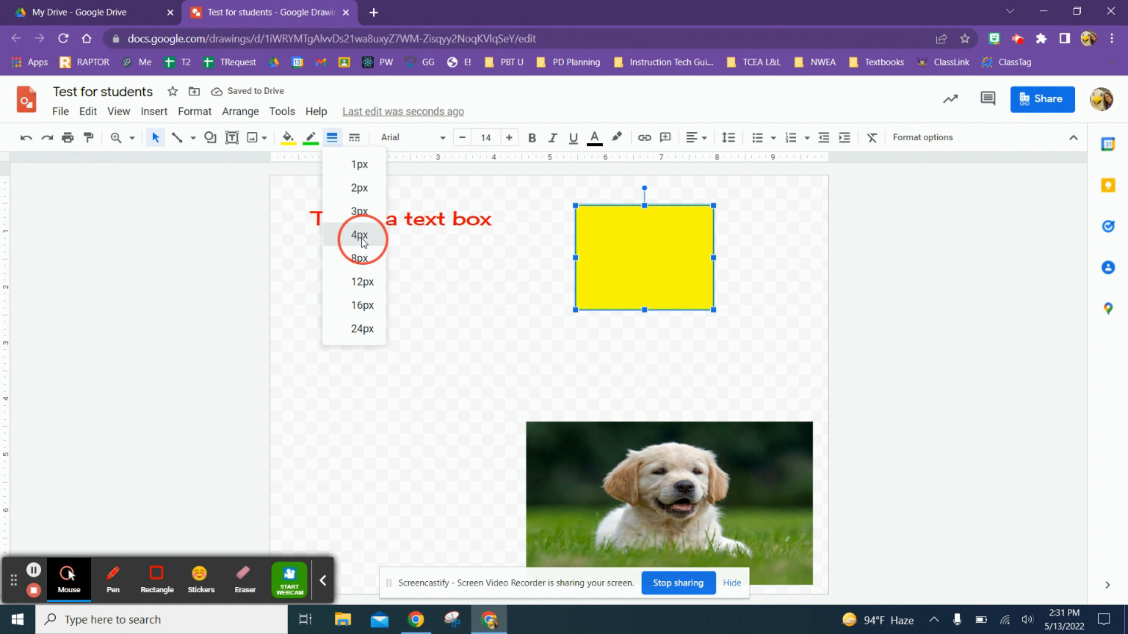
Make the rectangle's fill transparent and deselect the shape
{"action": "left_click", "coordinate": [290, 143]}
{"action": "left_click", "coordinate": [365, 378]}
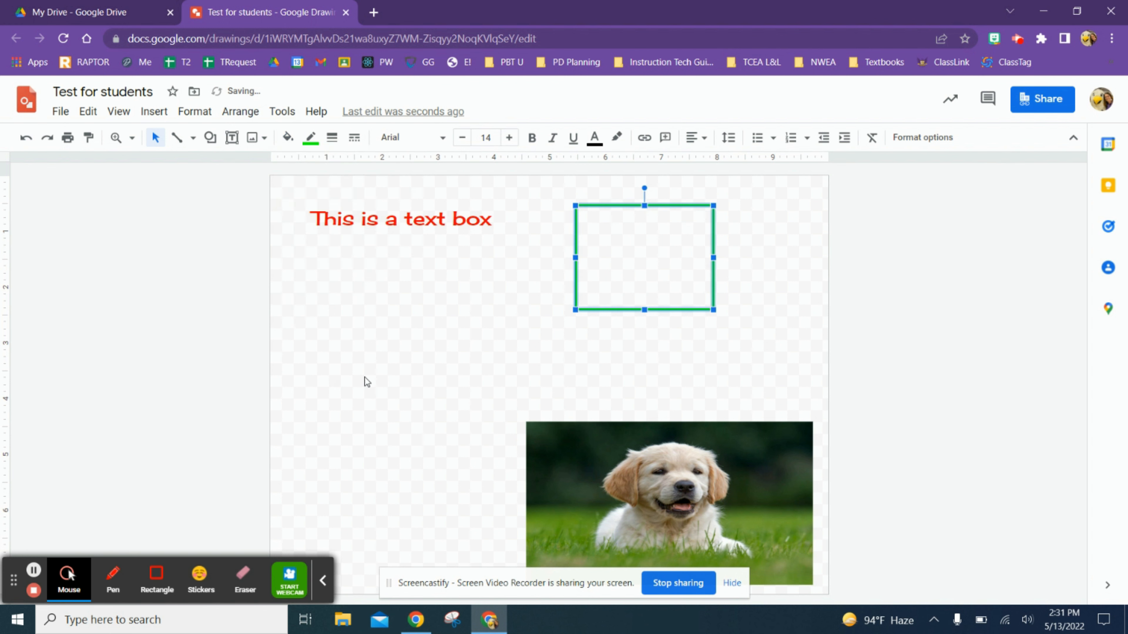
{"action": "left_click", "coordinate": [422, 334]}
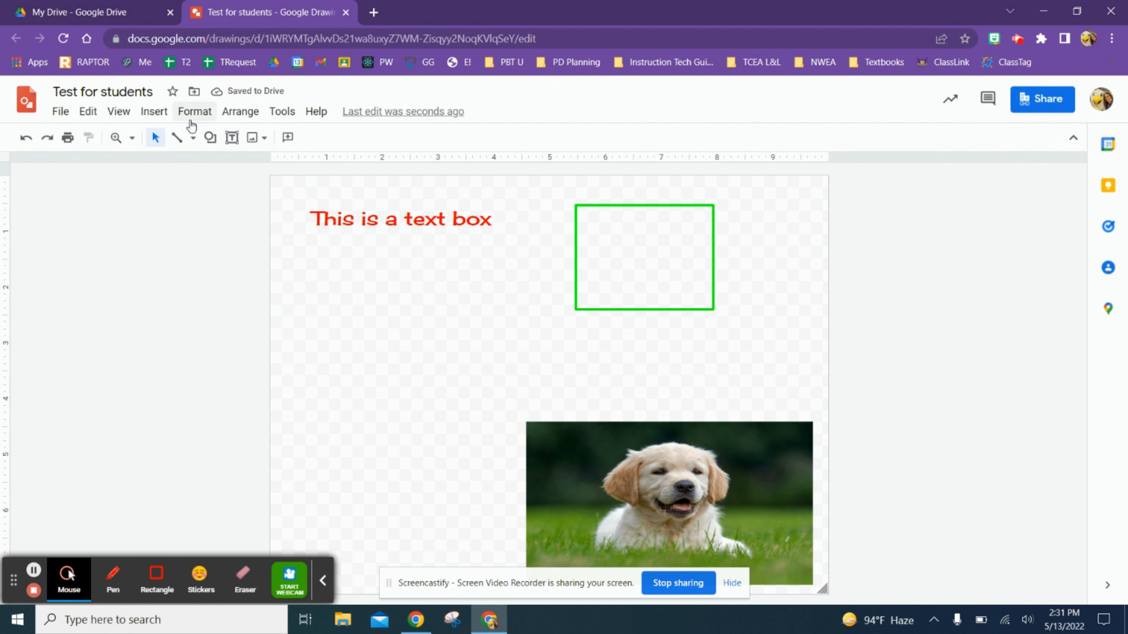
Review the arrow, callout, equation, table and chart options that can be inserted into the drawing
{"action": "left_click", "coordinate": [153, 112]}
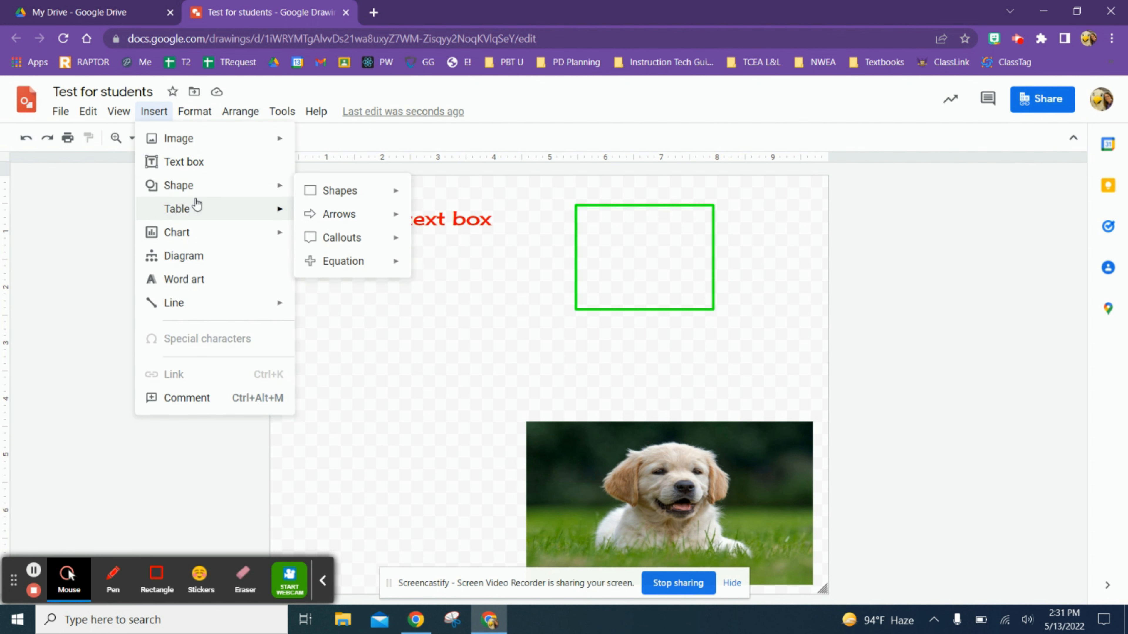
{"action": "mouse_move", "coordinate": [274, 191]}
{"action": "mouse_move", "coordinate": [322, 220]}
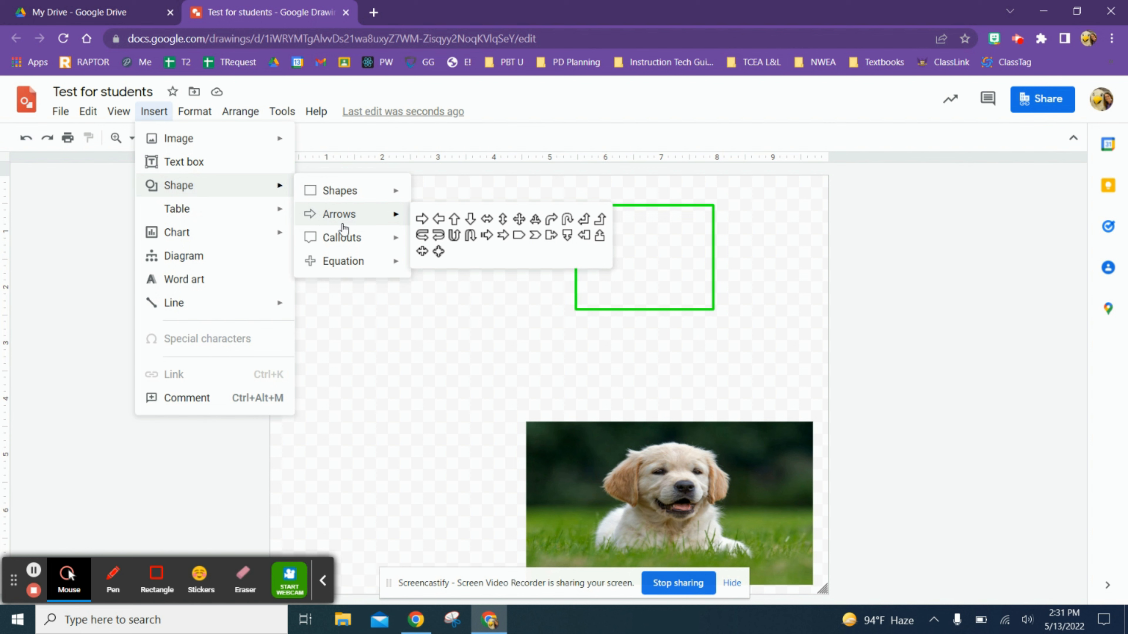
{"action": "mouse_move", "coordinate": [348, 237]}
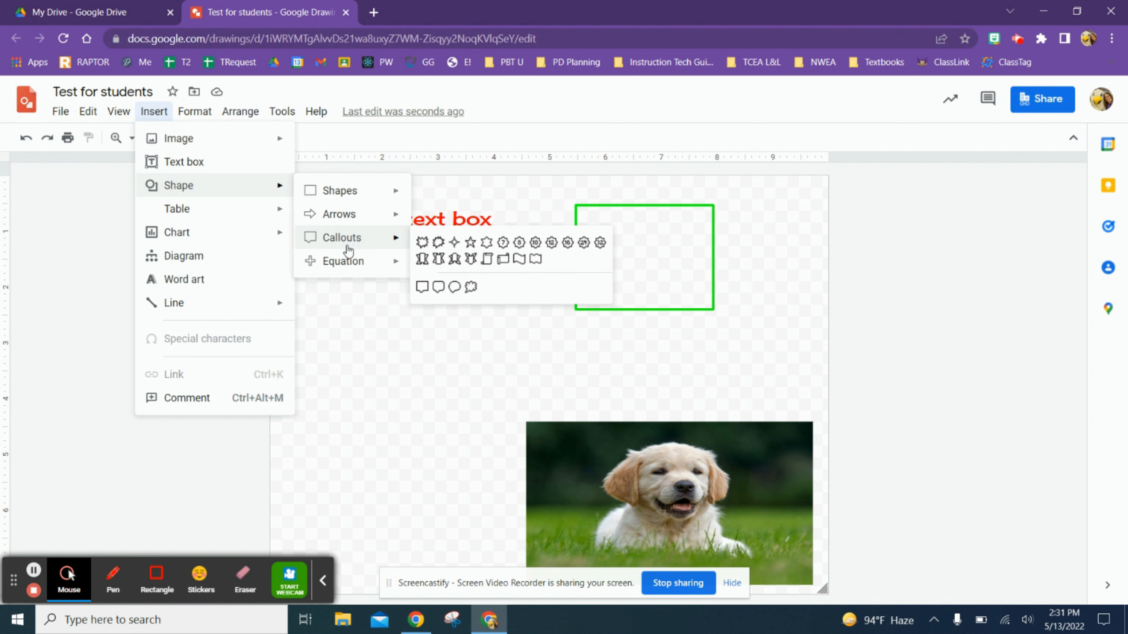
{"action": "mouse_move", "coordinate": [355, 267]}
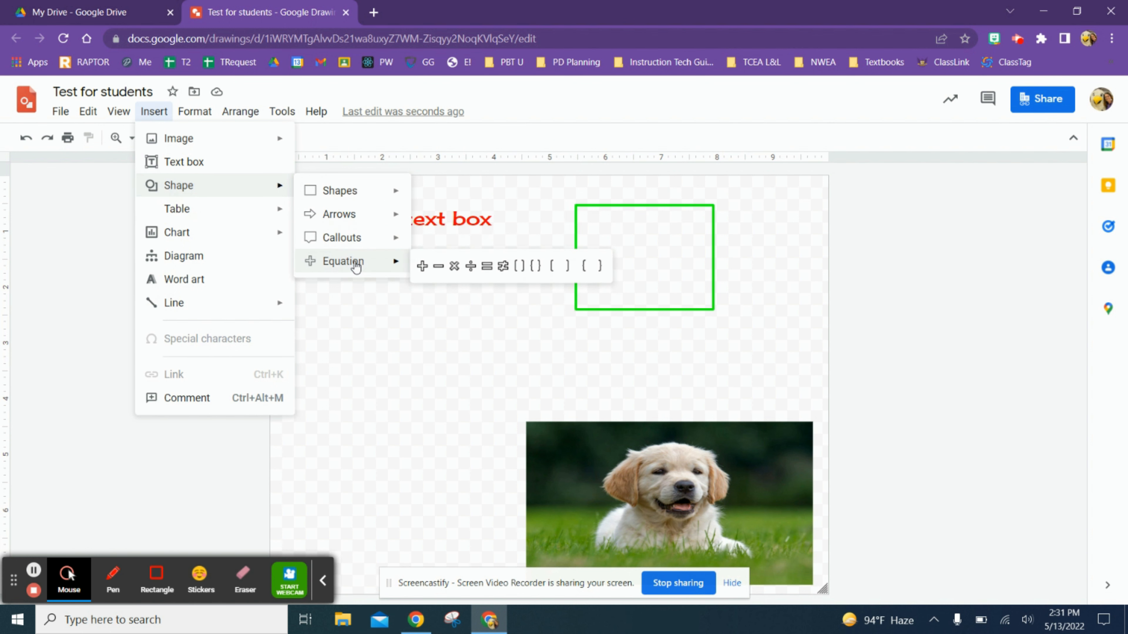
{"action": "mouse_move", "coordinate": [179, 209]}
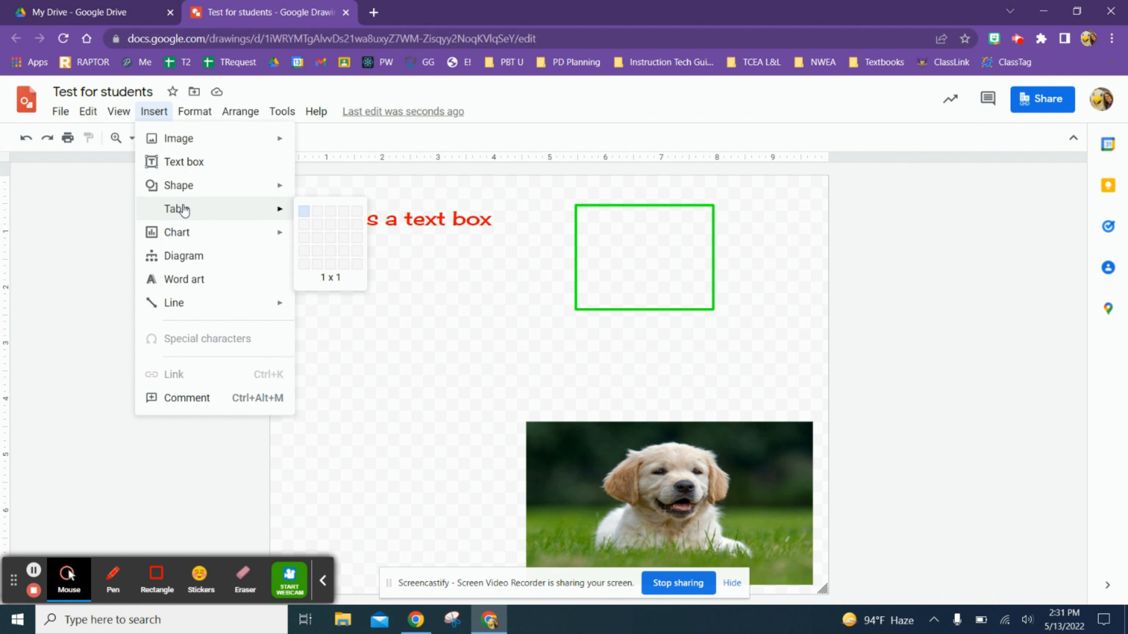
{"action": "mouse_move", "coordinate": [183, 238]}
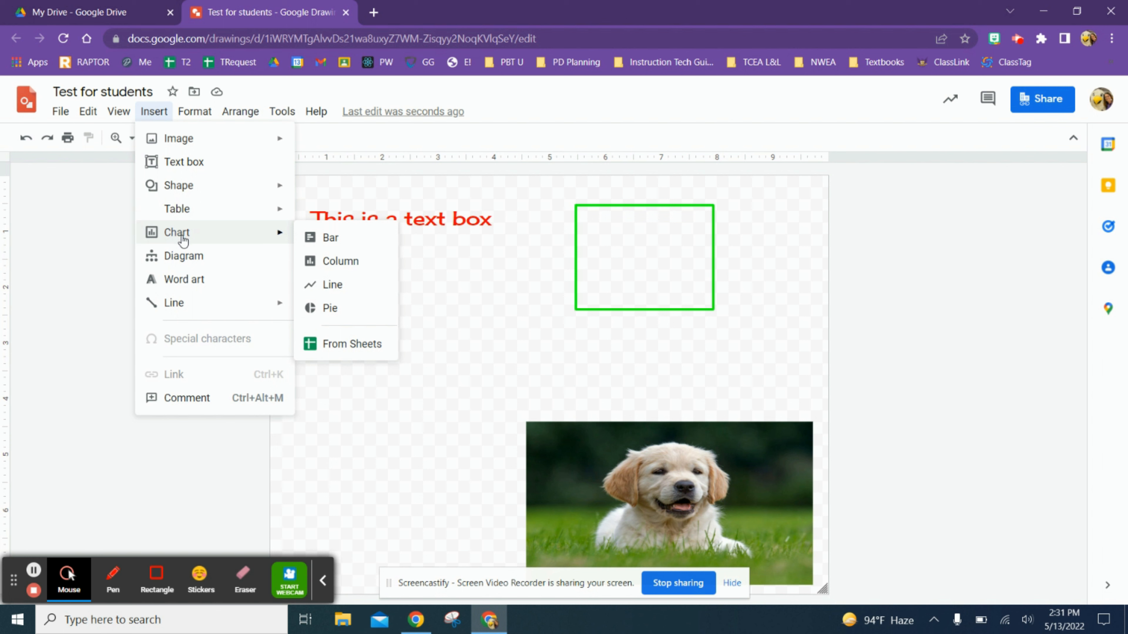
Insert word art reading "This is word art" and set its font to Architects Daughter
{"action": "left_click", "coordinate": [191, 284]}
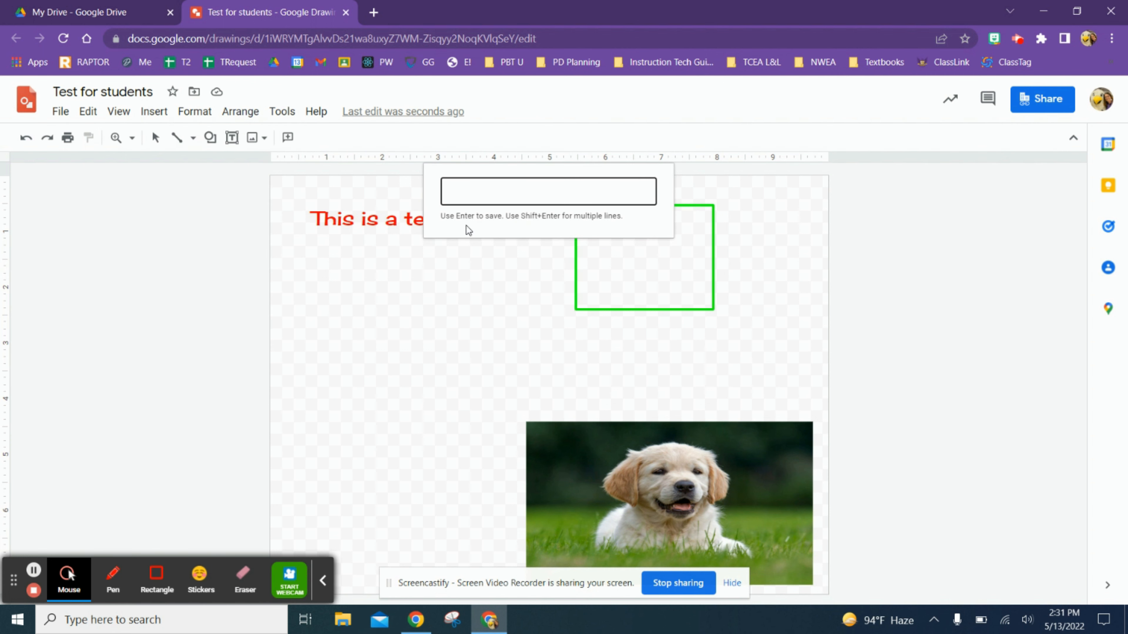
{"action": "type", "text": "This is"}
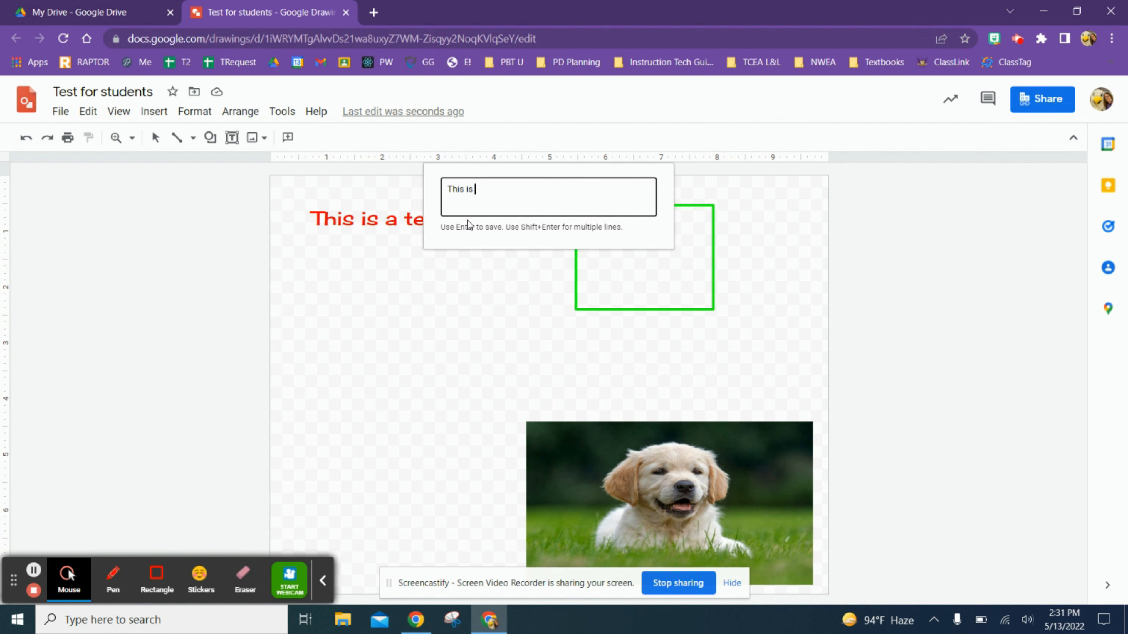
{"action": "type", "text": " word art"}
{"action": "key", "text": "Return"}
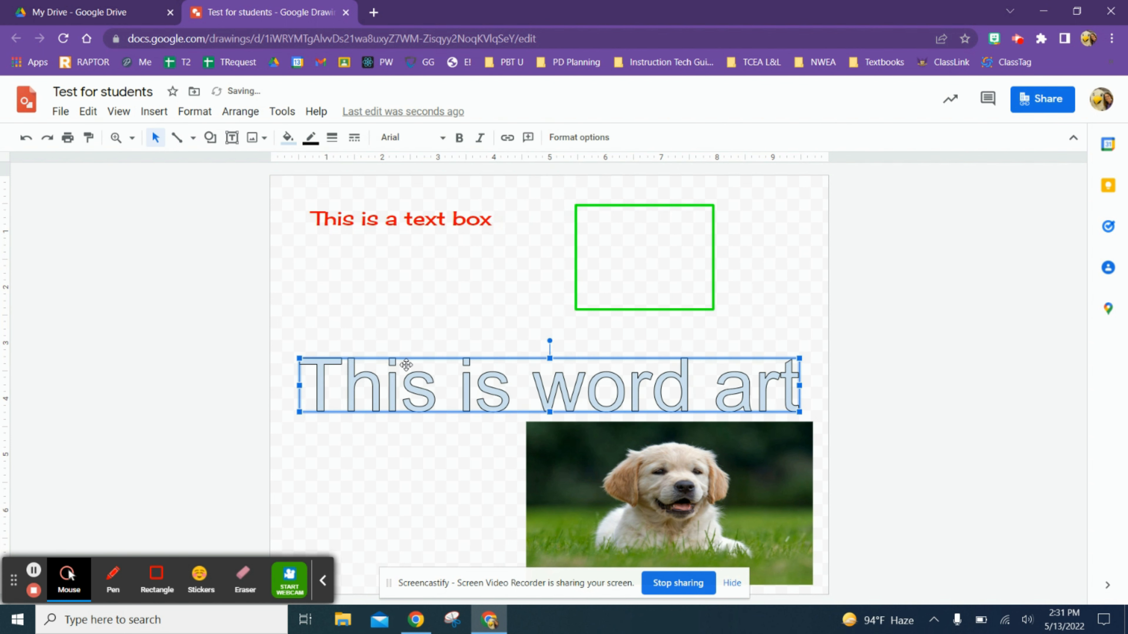
{"action": "left_click", "coordinate": [444, 140]}
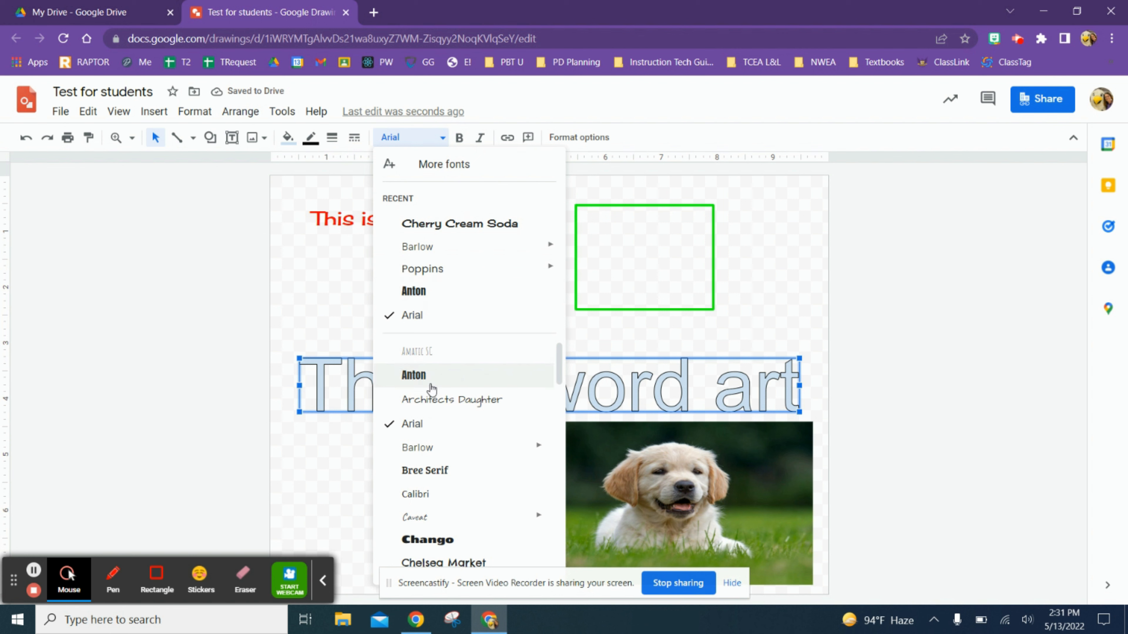
{"action": "left_click", "coordinate": [432, 408]}
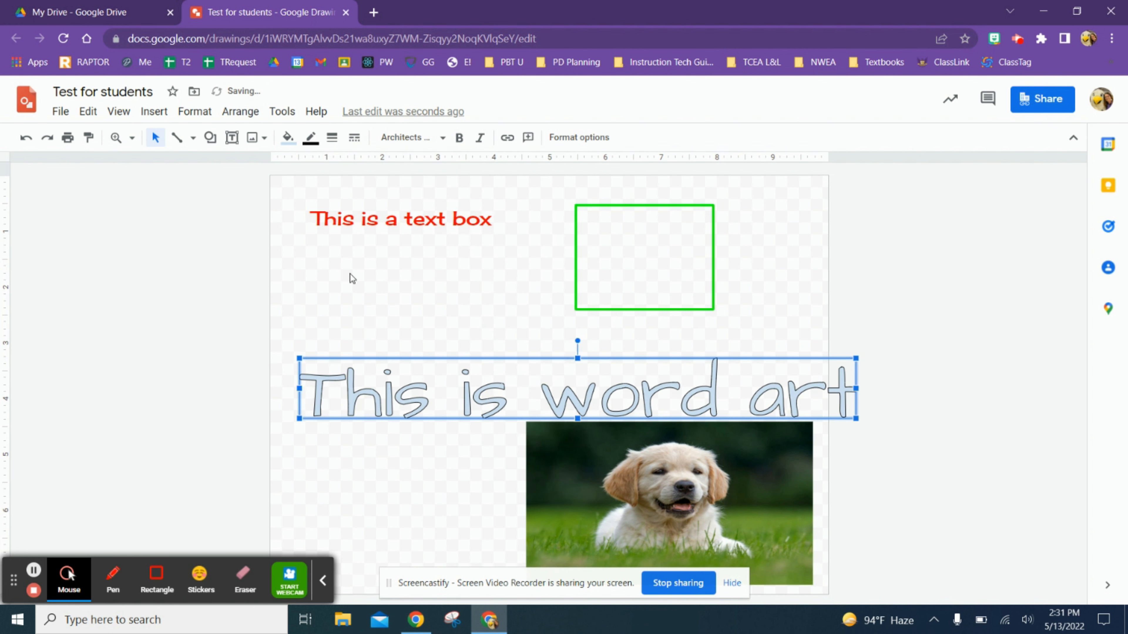
Fill the word art with bright green and colour its outline blue
{"action": "left_click", "coordinate": [287, 137]}
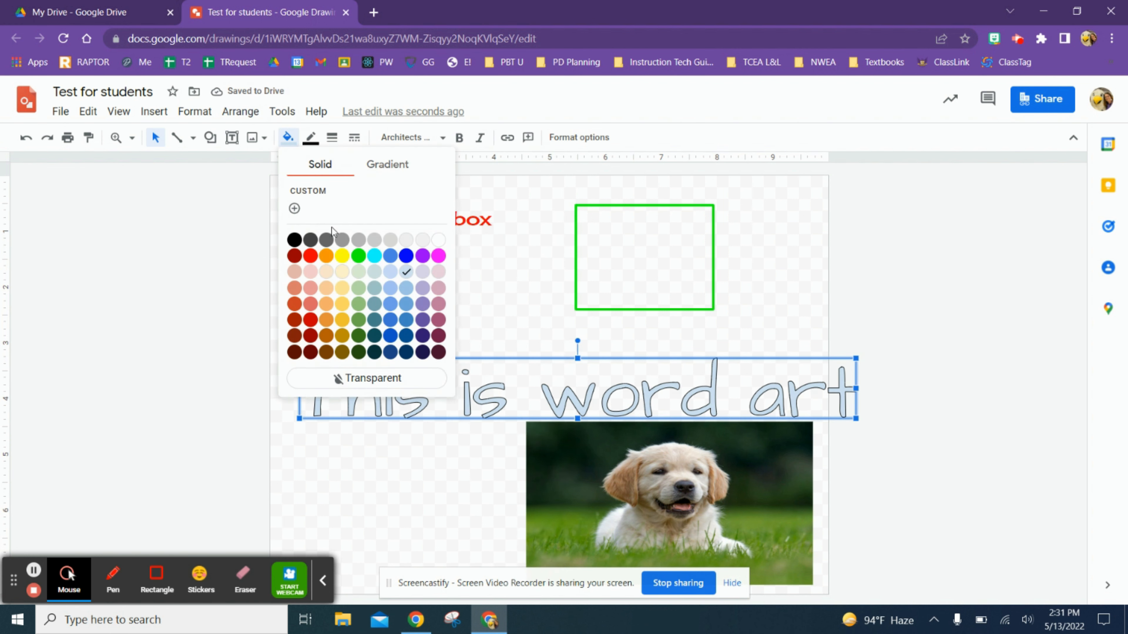
{"action": "left_click", "coordinate": [359, 255]}
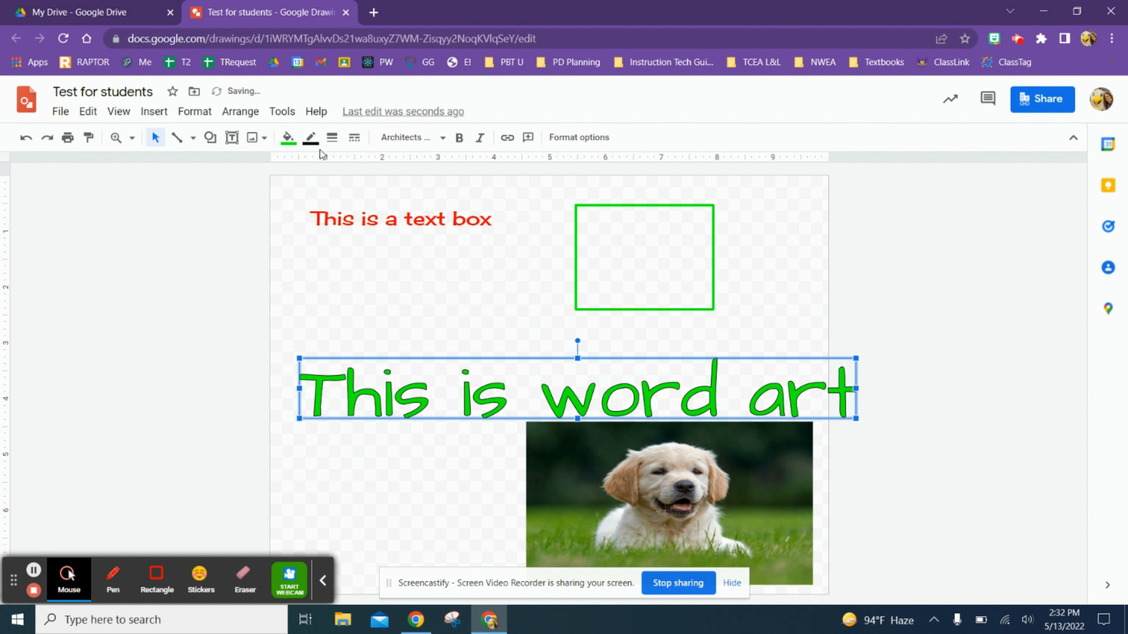
{"action": "left_click", "coordinate": [311, 137]}
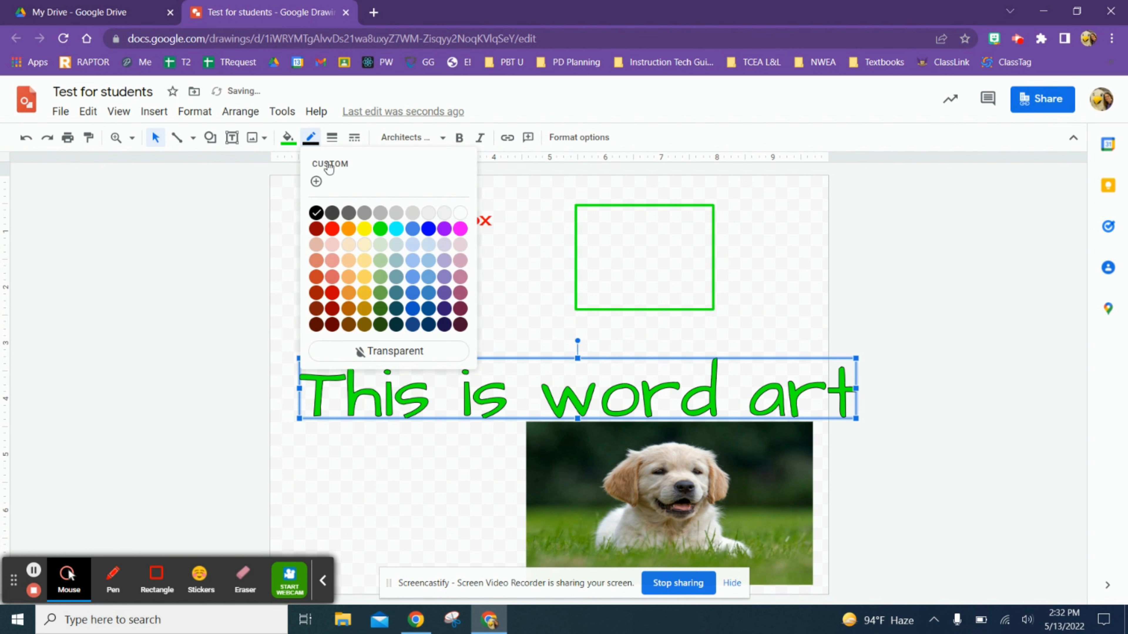
{"action": "left_click", "coordinate": [428, 230]}
Try a 12px outline on the word art and settle on a 4px outline weight
{"action": "left_click", "coordinate": [333, 137]}
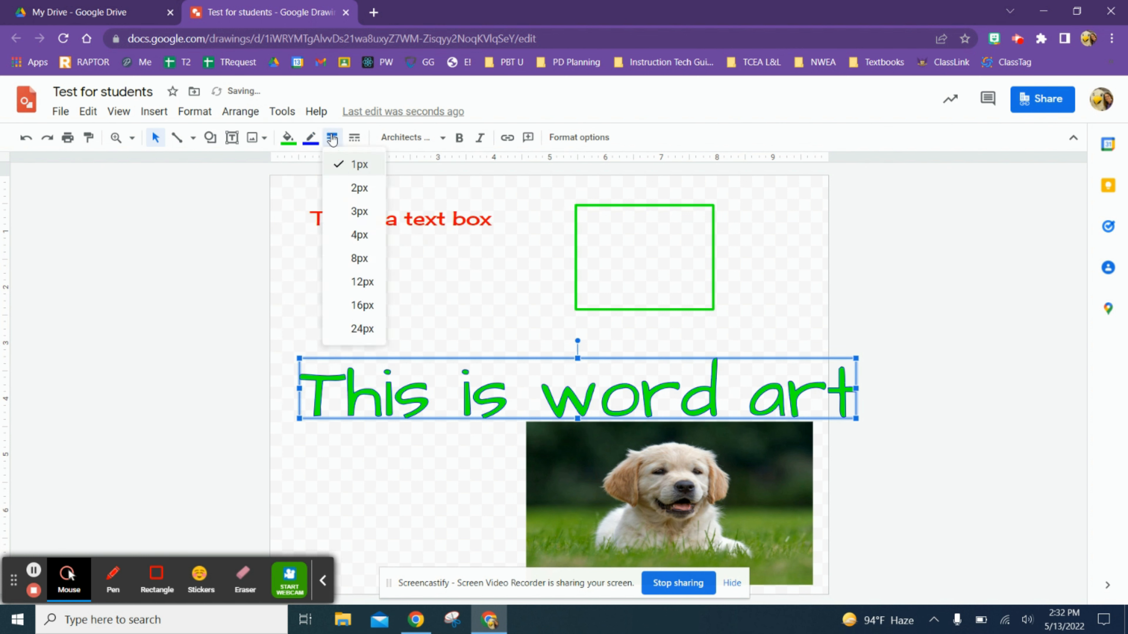
{"action": "left_click", "coordinate": [368, 282]}
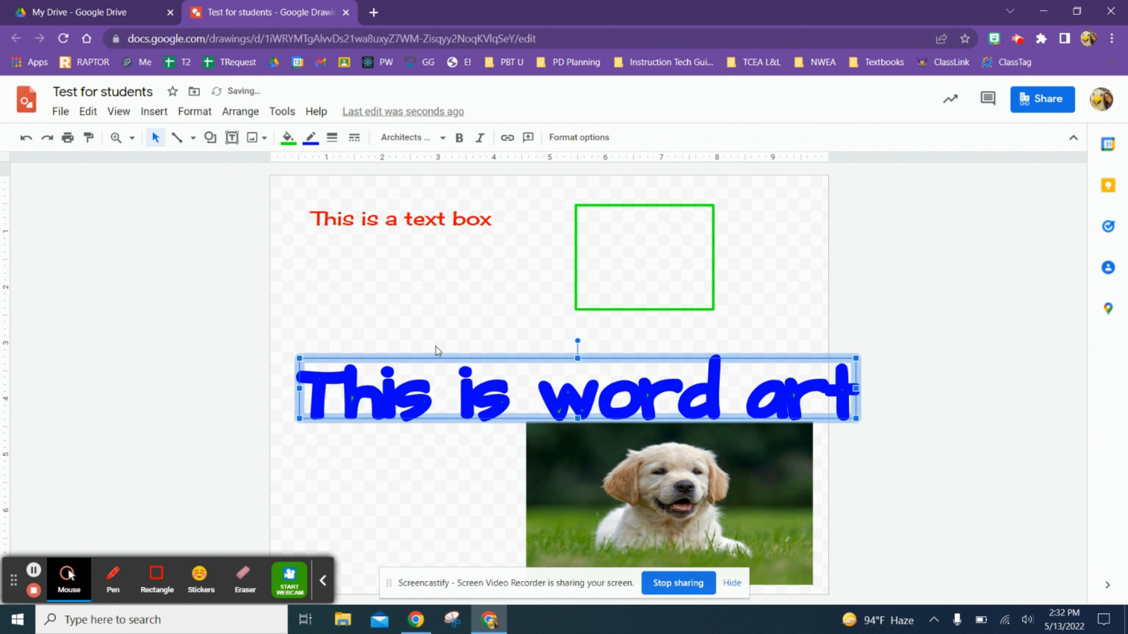
{"action": "left_click", "coordinate": [311, 138]}
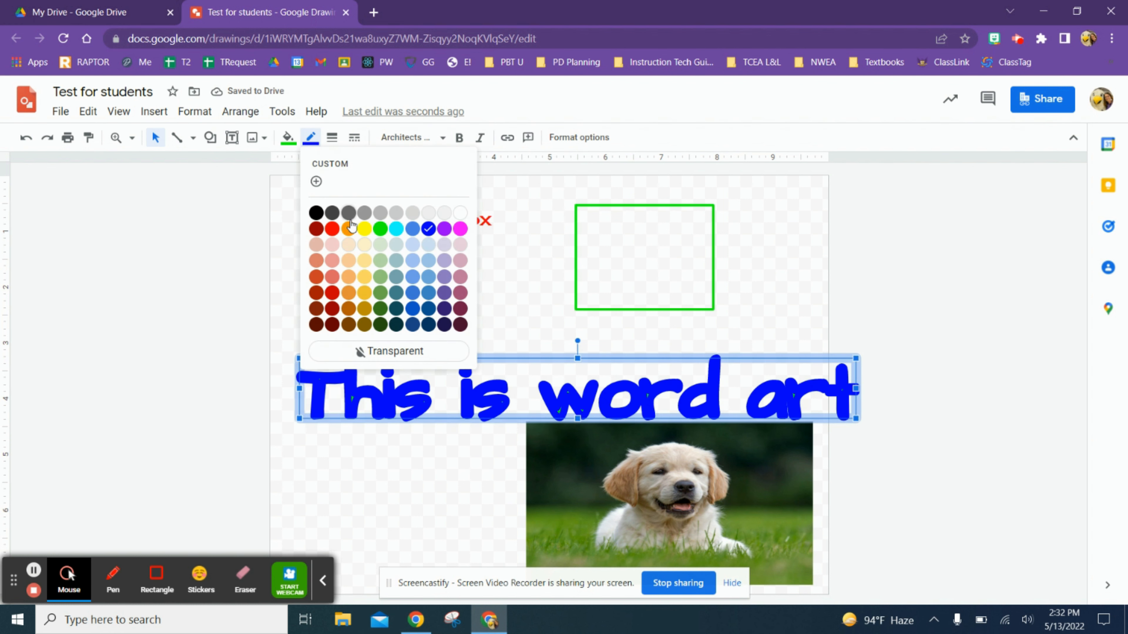
{"action": "left_click", "coordinate": [332, 137]}
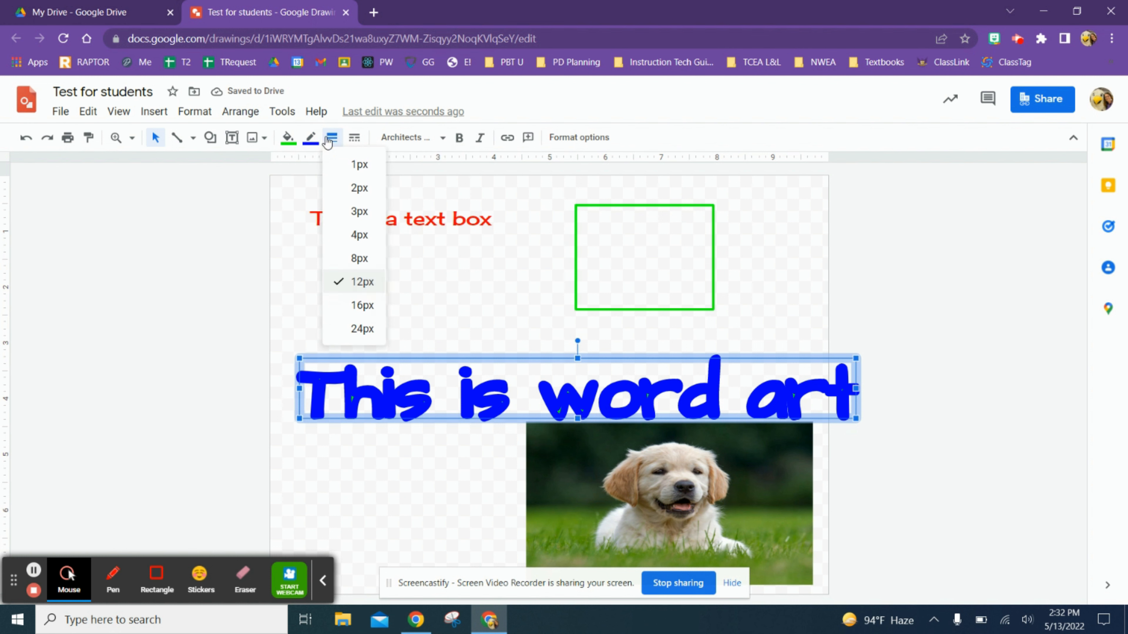
{"action": "left_click", "coordinate": [360, 236]}
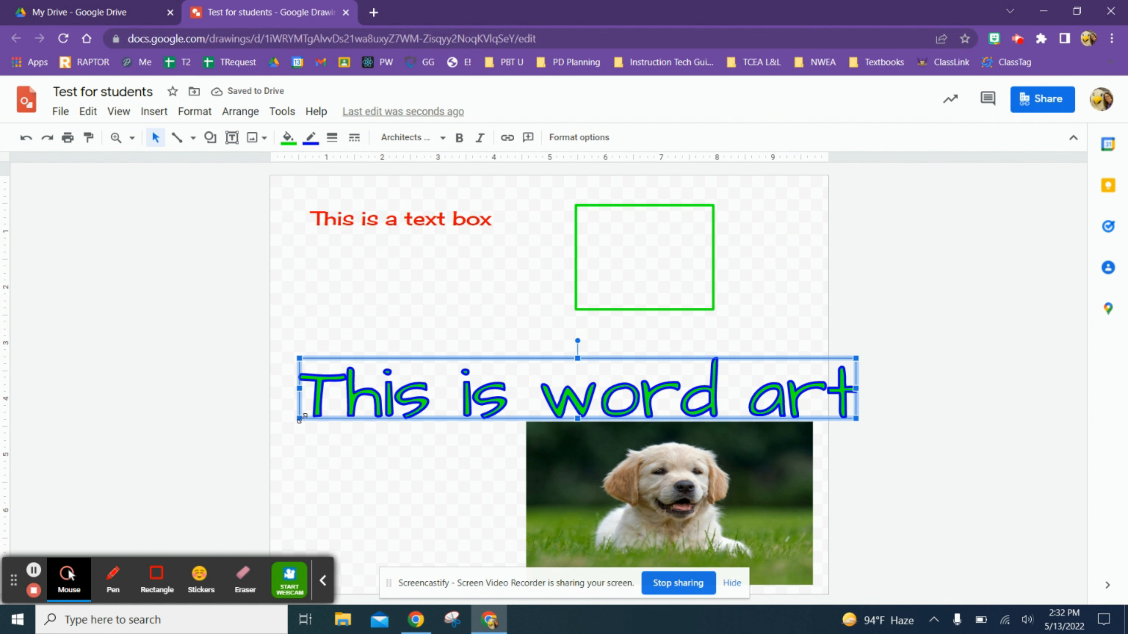
Shrink the word art to fit inside the canvas and rotate it counterclockwise so the text slopes upward to the right
{"action": "left_click_drag", "start_coordinate": [298, 418], "coordinate": [370, 398]}
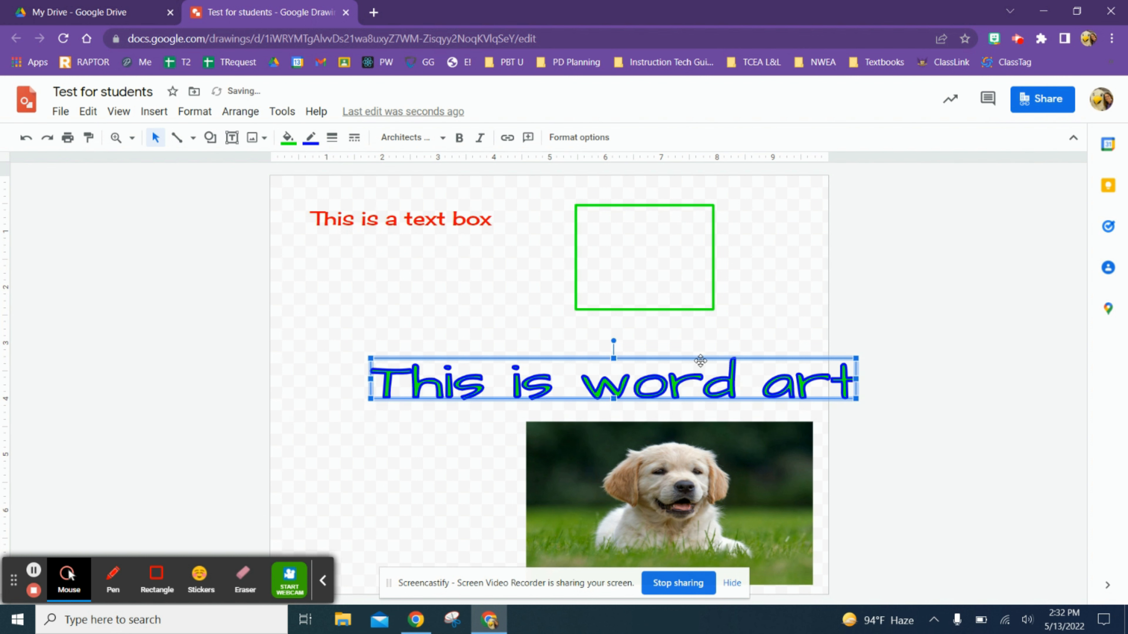
{"action": "left_click_drag", "start_coordinate": [700, 361], "coordinate": [603, 340]}
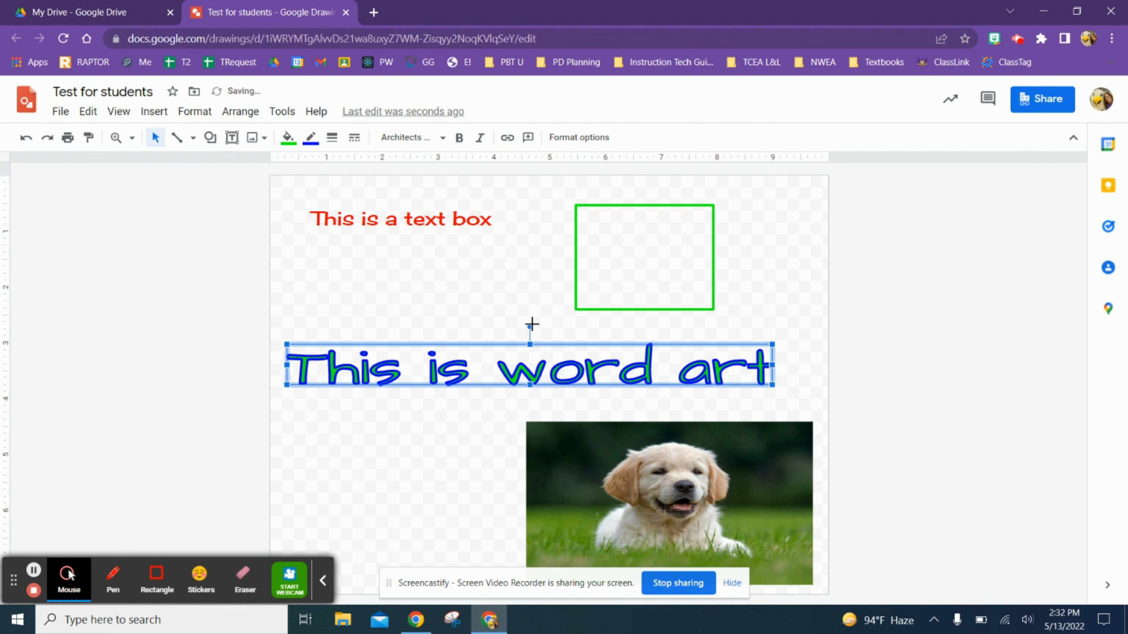
{"action": "left_click_drag", "start_coordinate": [530, 327], "coordinate": [506, 320]}
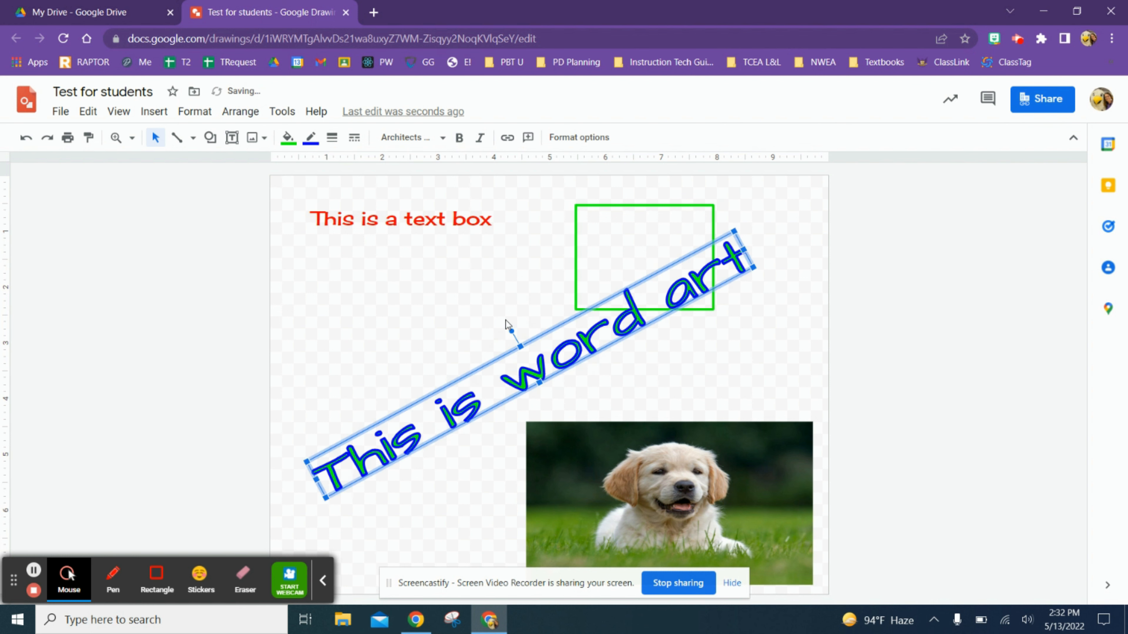
Bring the dog image to the front while it overlaps the word art, and move it back to the canvas's lower-right corner
{"action": "left_click_drag", "start_coordinate": [612, 433], "coordinate": [523, 373]}
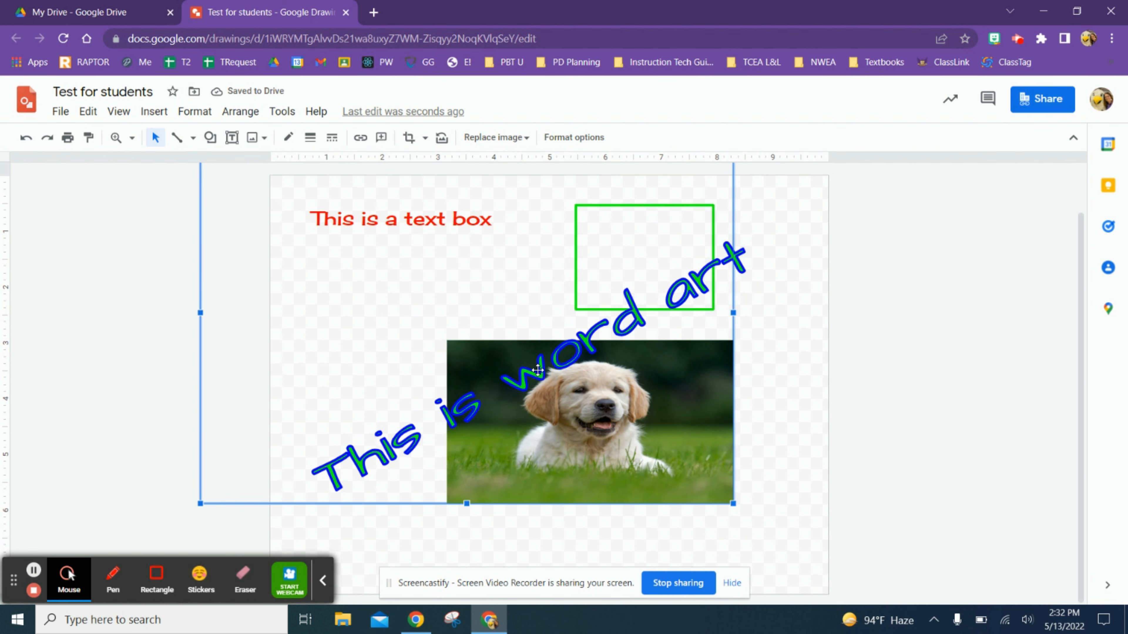
{"action": "right_click", "coordinate": [537, 443]}
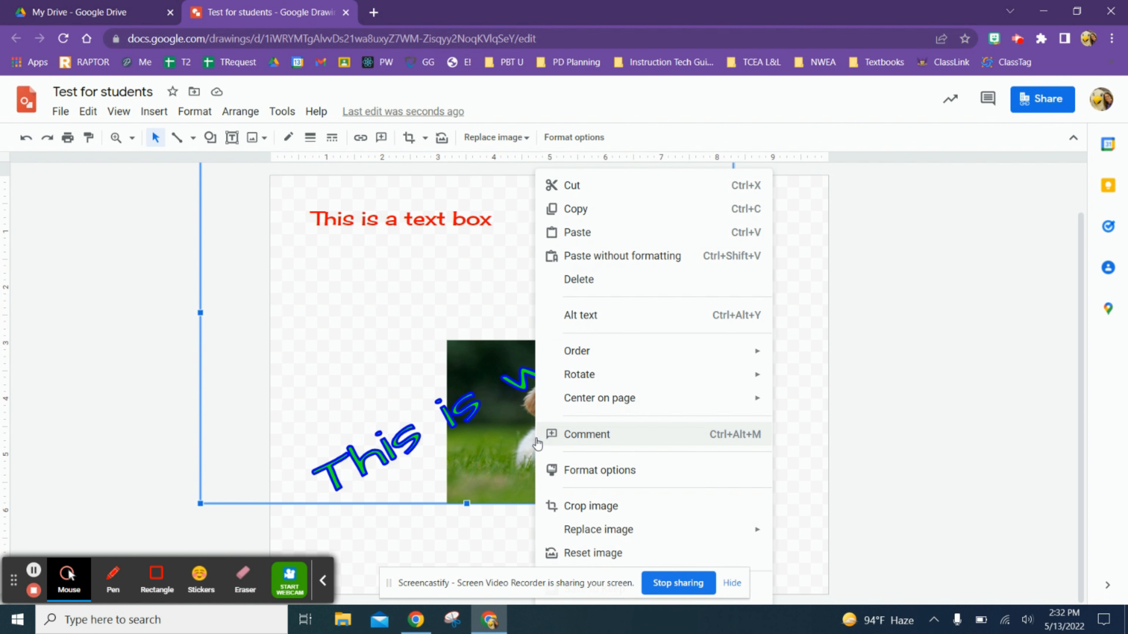
{"action": "mouse_move", "coordinate": [580, 354]}
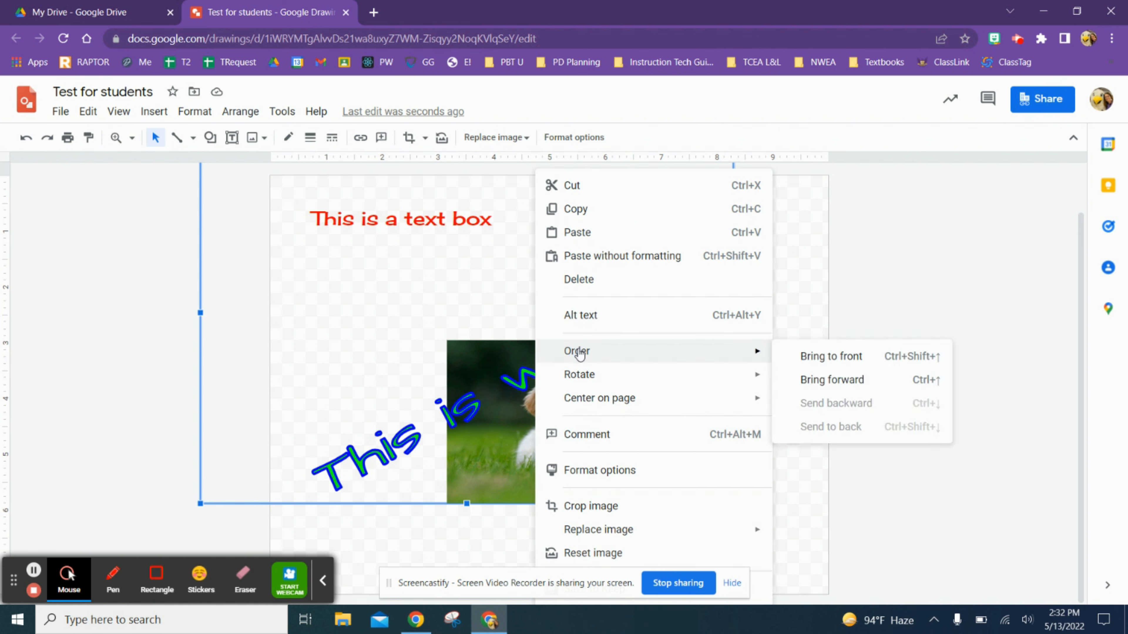
{"action": "left_click", "coordinate": [799, 355]}
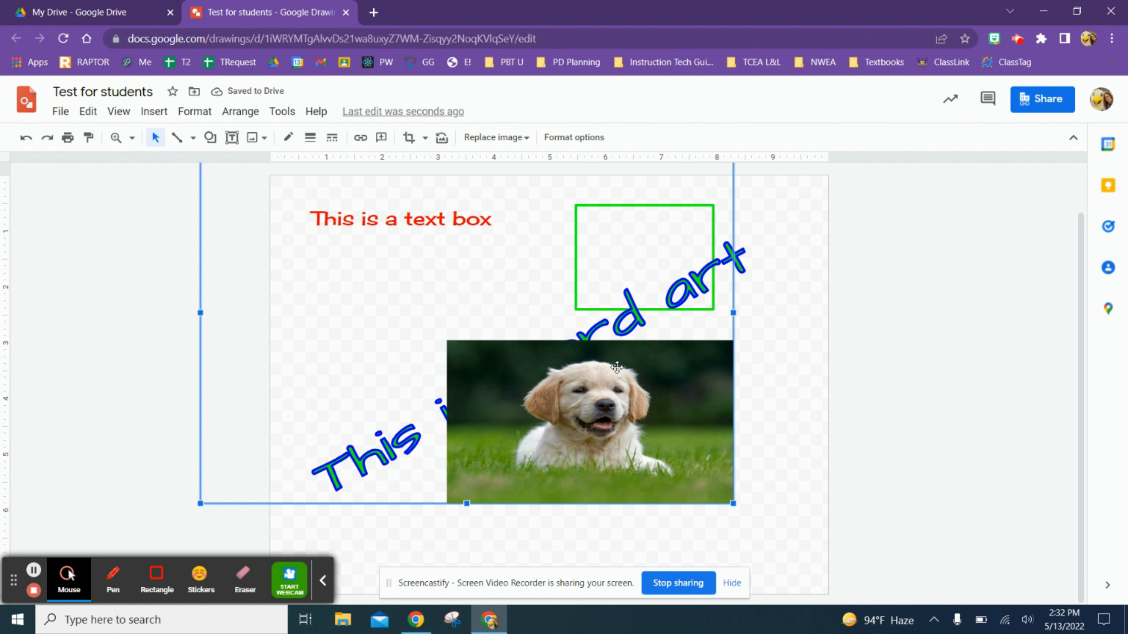
{"action": "left_click_drag", "start_coordinate": [618, 371], "coordinate": [709, 431]}
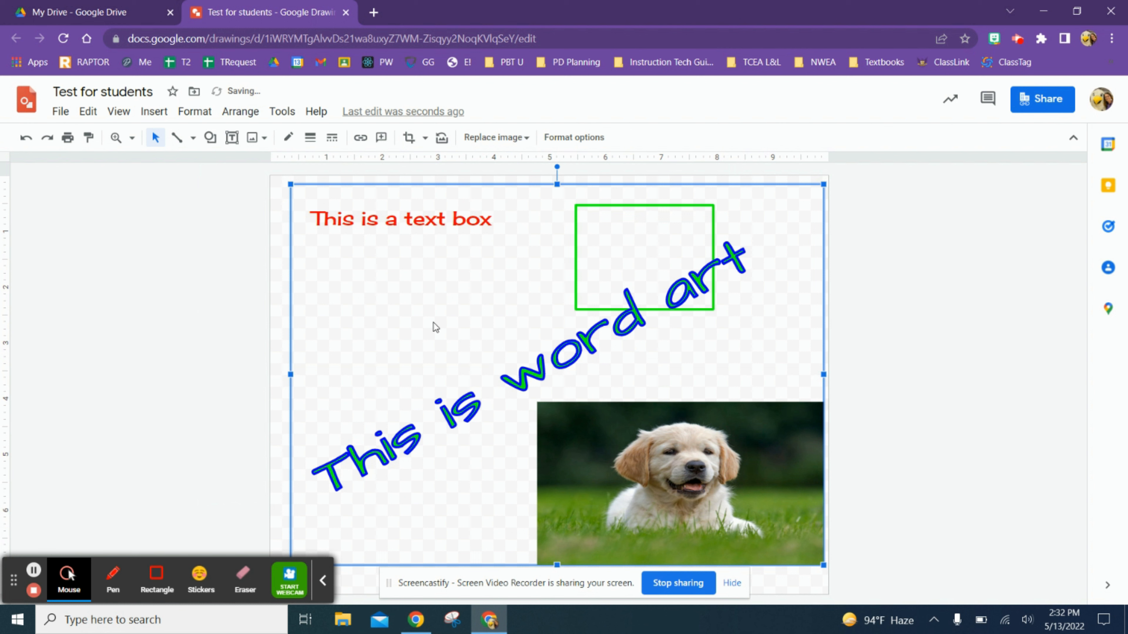